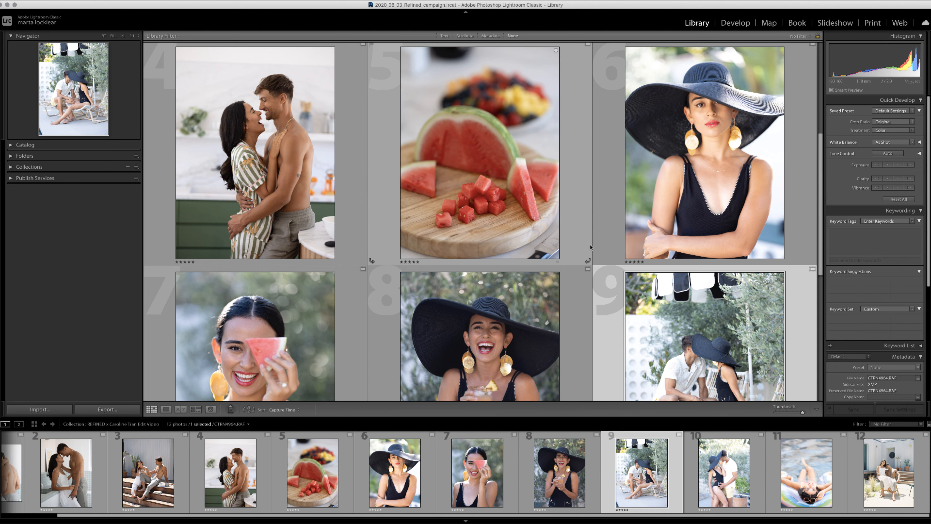
Look over the collection's photos, open the selected one for developing, and expand the REFINED Presets and Profiles groups
scroll(590, 247, up, 5)
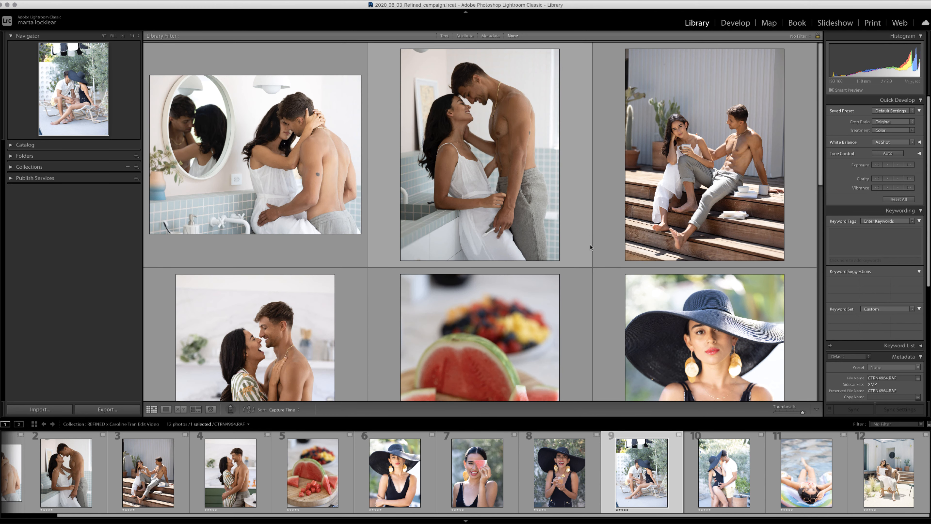
scroll(591, 247, down, 10)
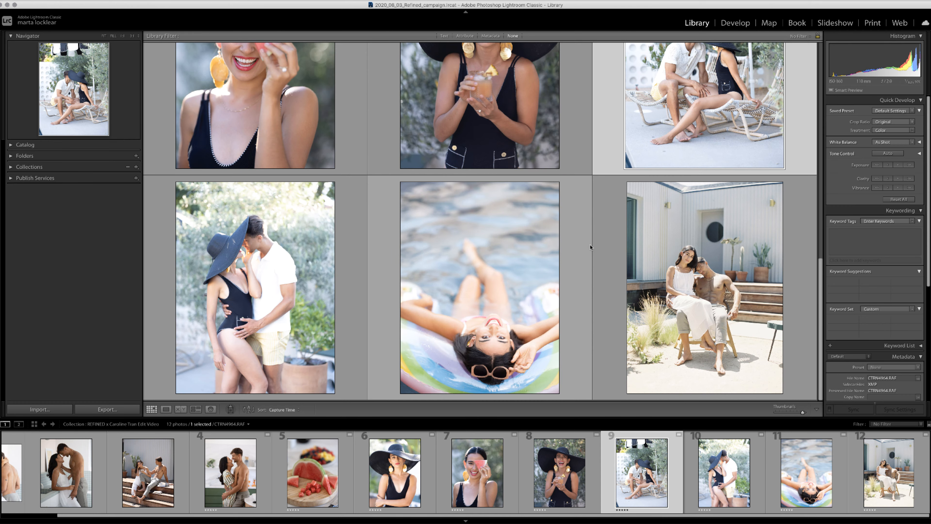
scroll(591, 247, up, 10)
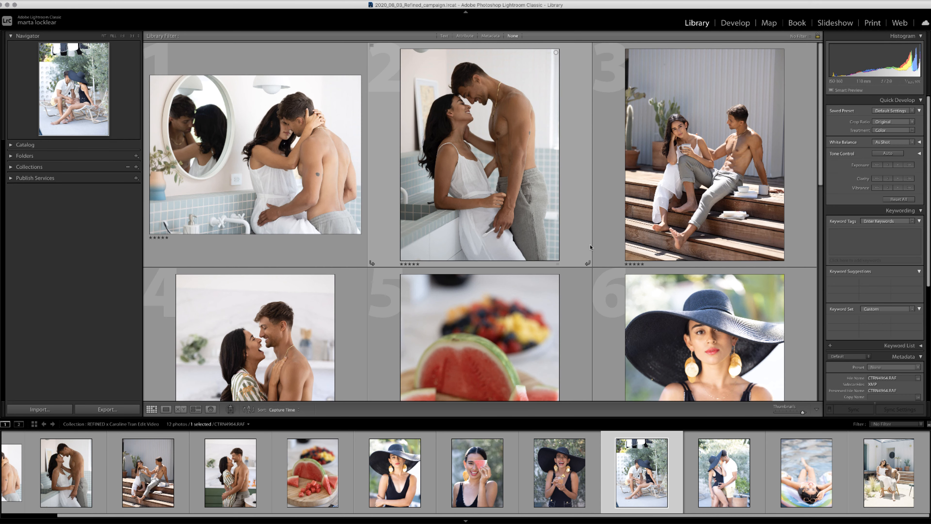
click(735, 24)
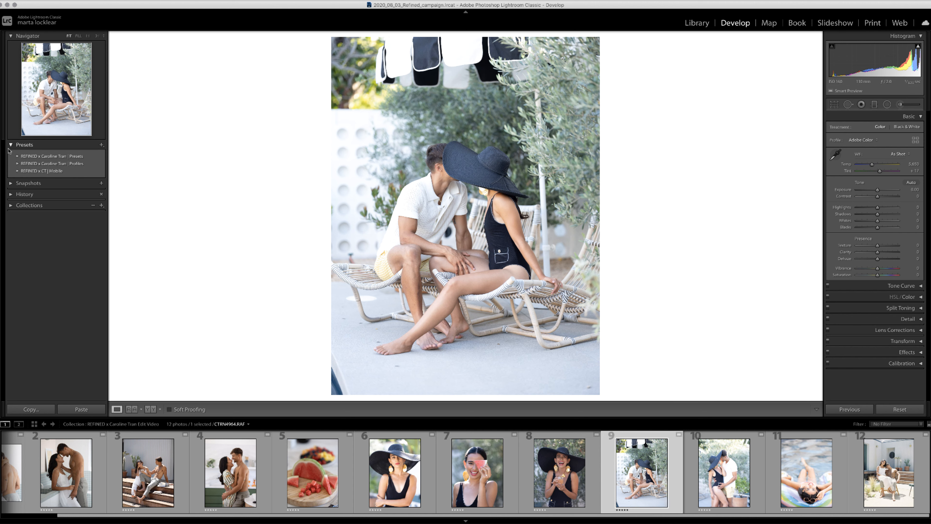
click(17, 156)
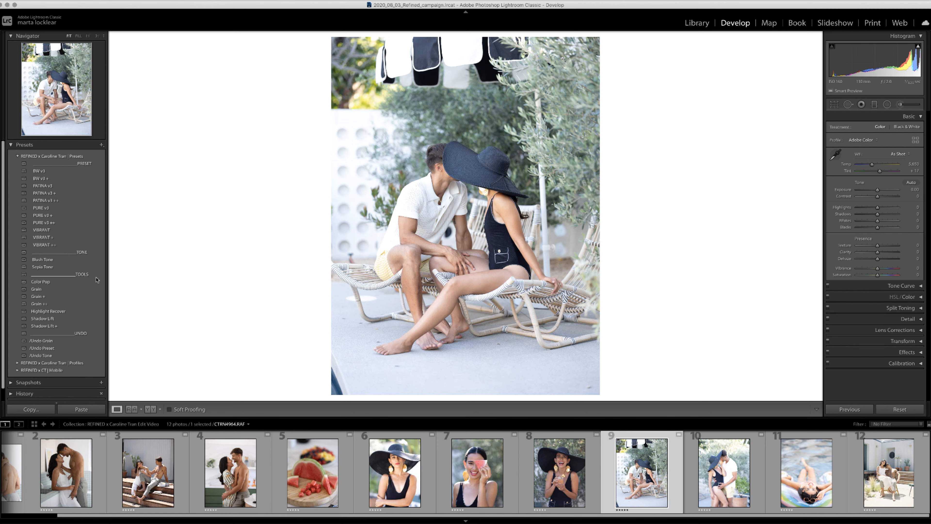
click(17, 362)
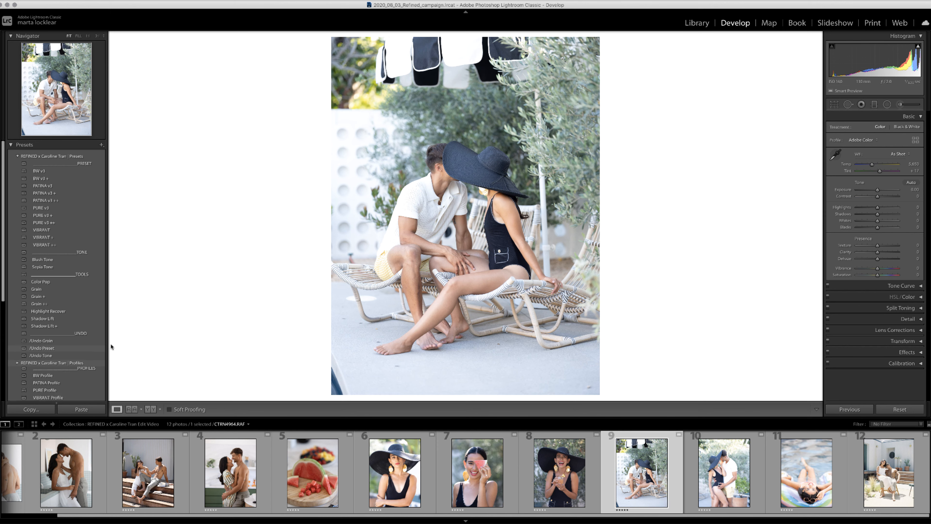
Examine the preset, profile, tone, tool and undo entries in the REFINED Presets and Profiles groups
scroll(70, 336, down, 5)
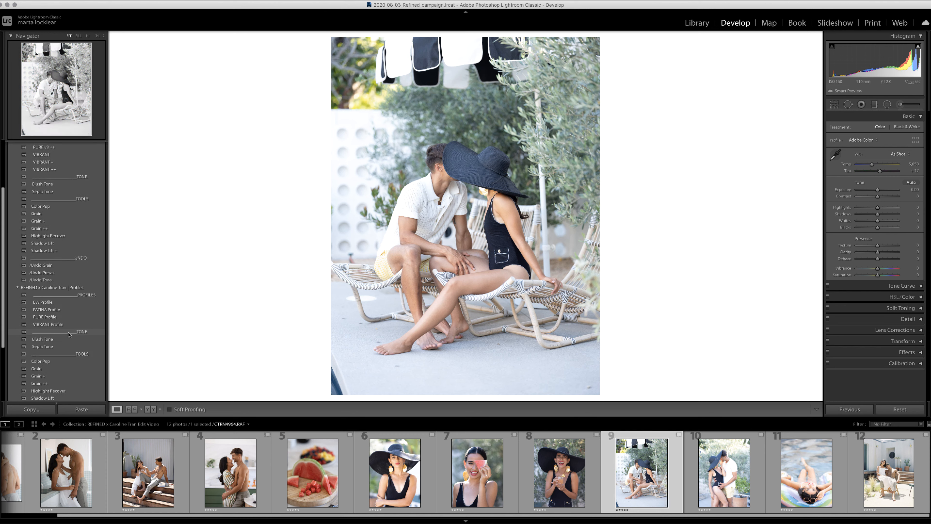
scroll(70, 335, down, 4)
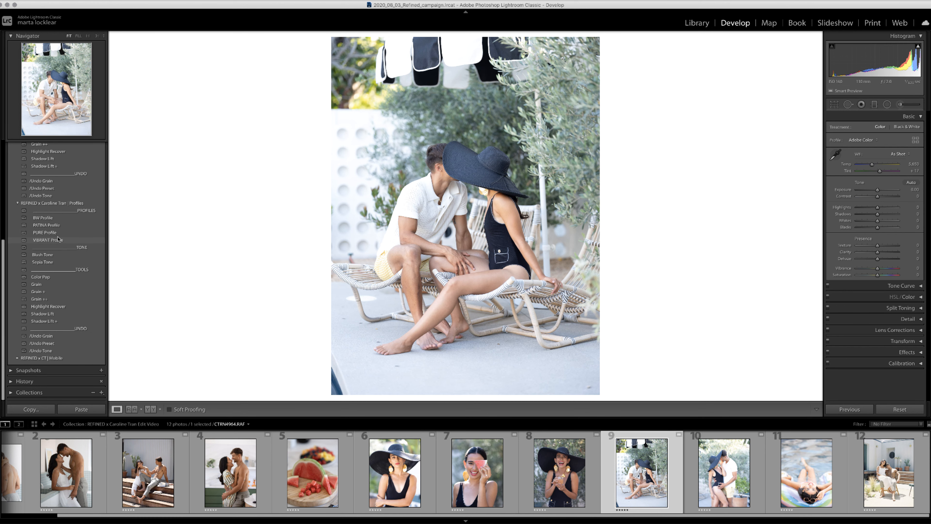
scroll(58, 235, up, 8)
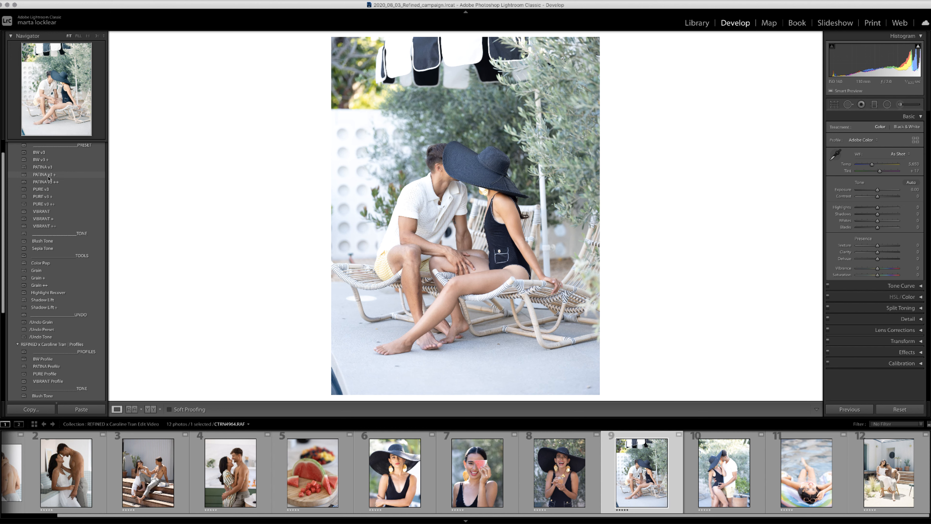
scroll(39, 277, down, 3)
scroll(42, 280, down, 3)
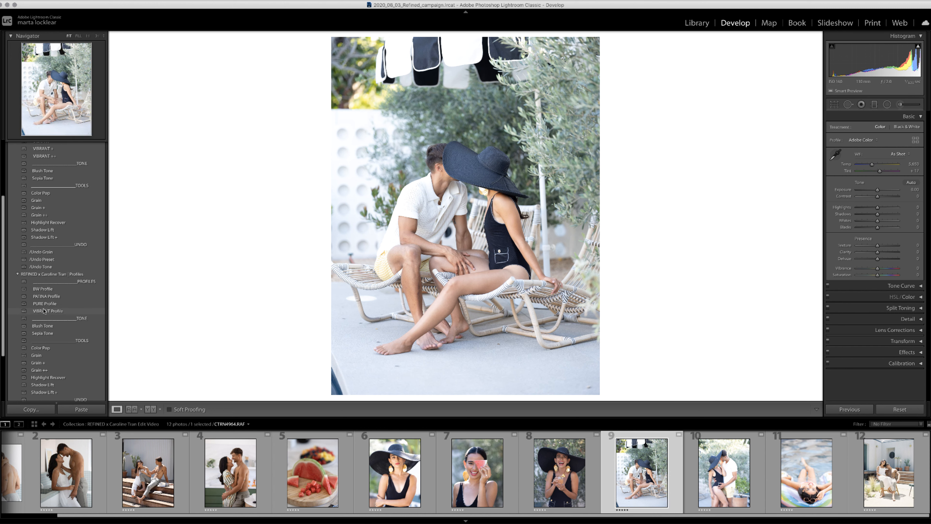
scroll(45, 315, down, 2)
scroll(45, 315, down, 1)
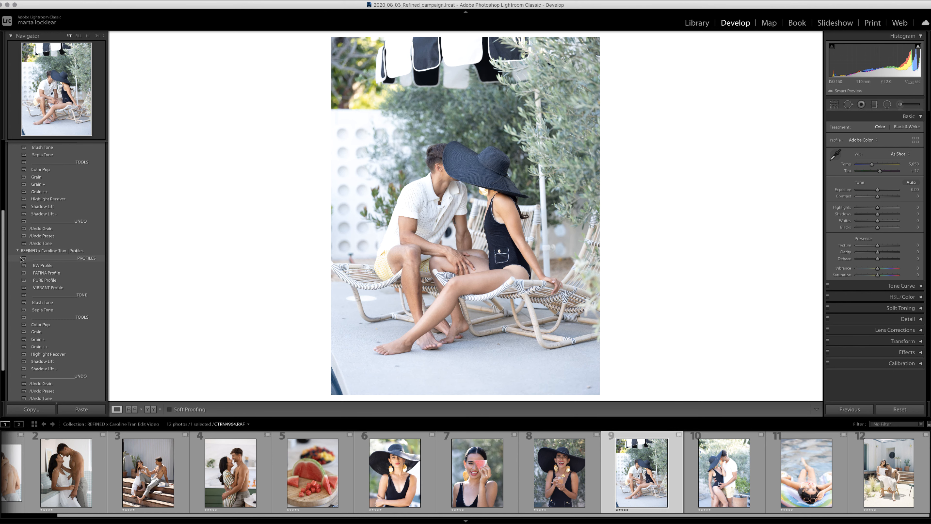
scroll(16, 257, up, 8)
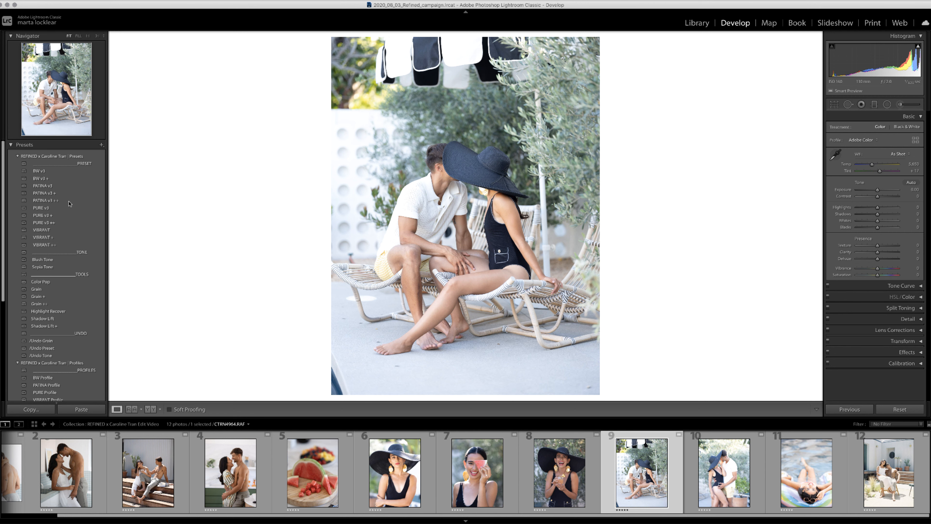
Select the first photo with the round mirror and compare the PURE v3, PURE v3 + and PURE v3 ++ presets, ending with PURE v3
scroll(267, 484, up, 3)
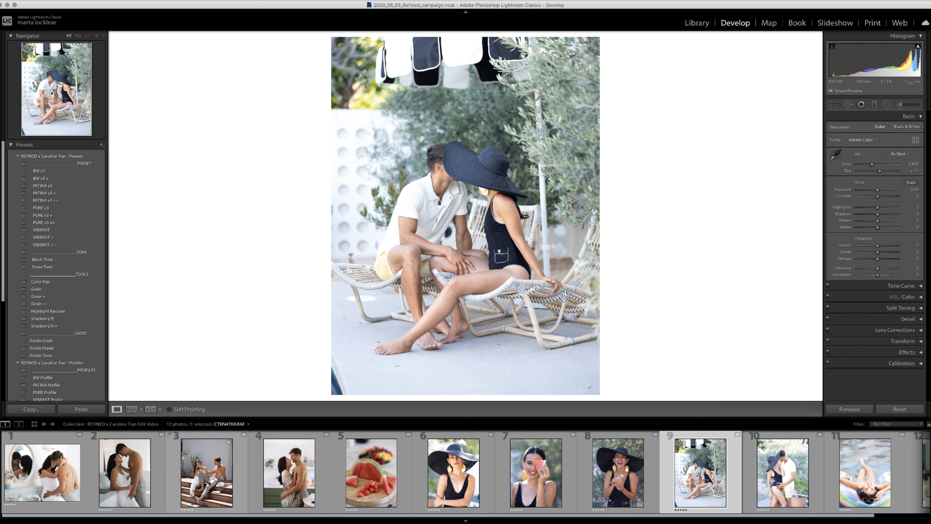
click(47, 481)
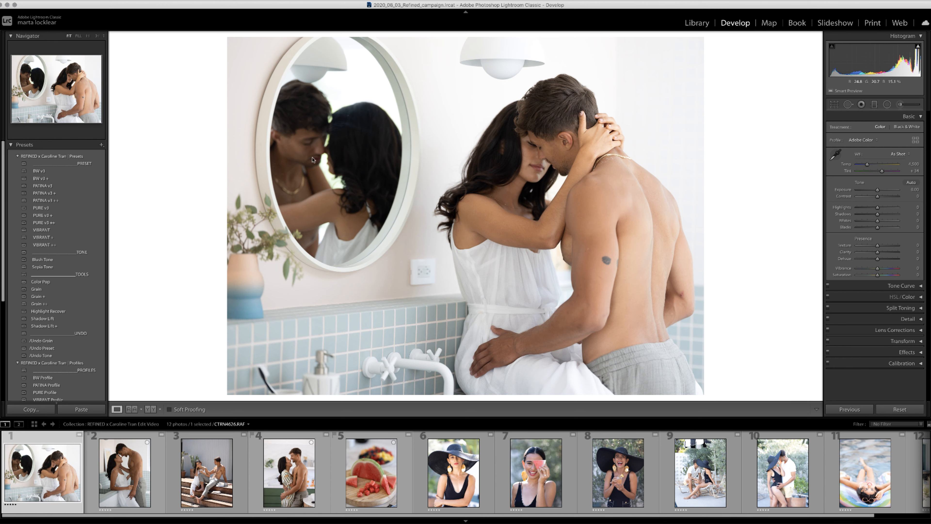
click(47, 210)
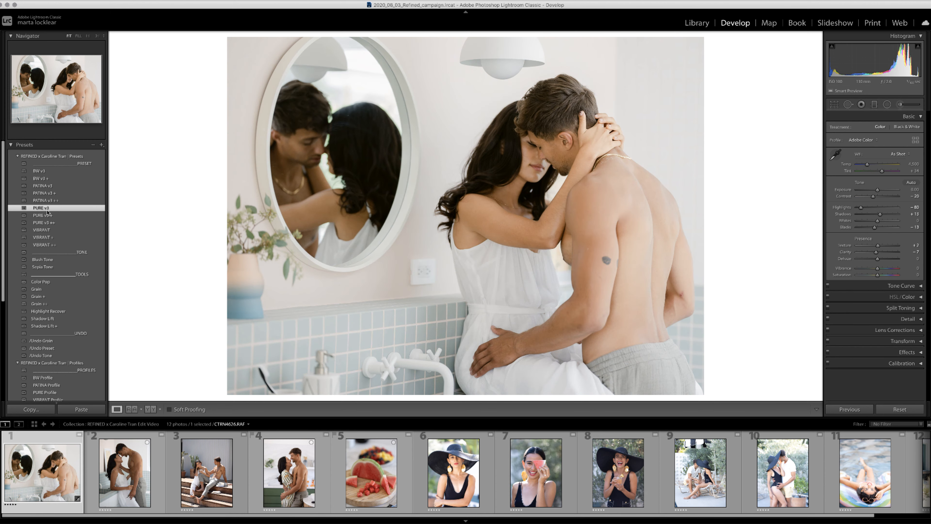
click(45, 216)
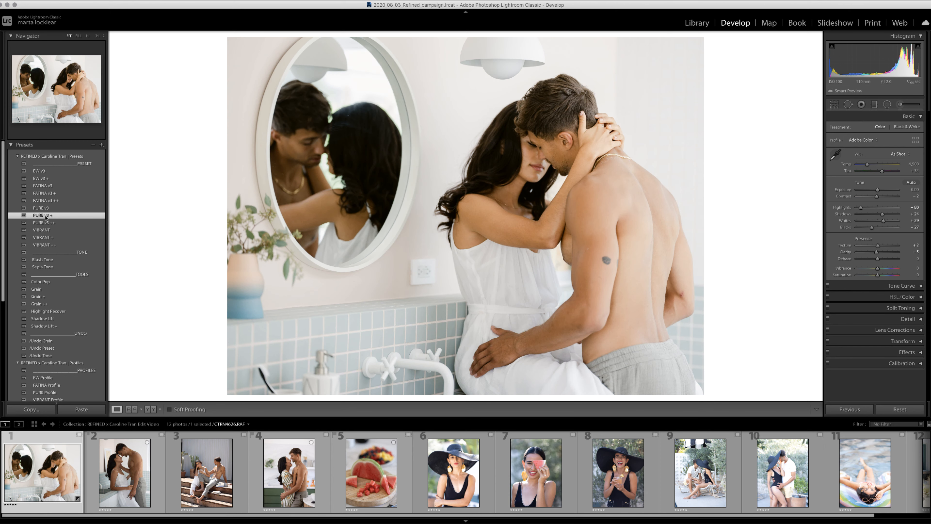
click(45, 223)
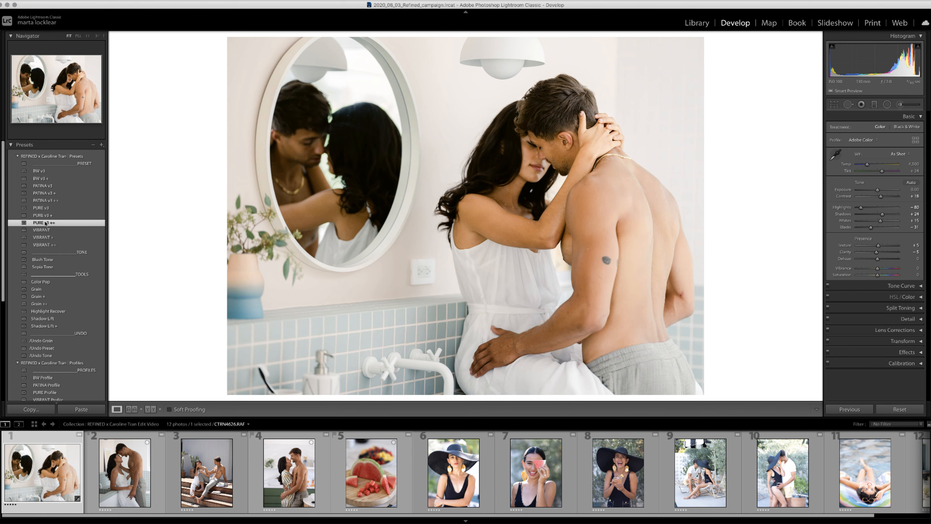
click(50, 208)
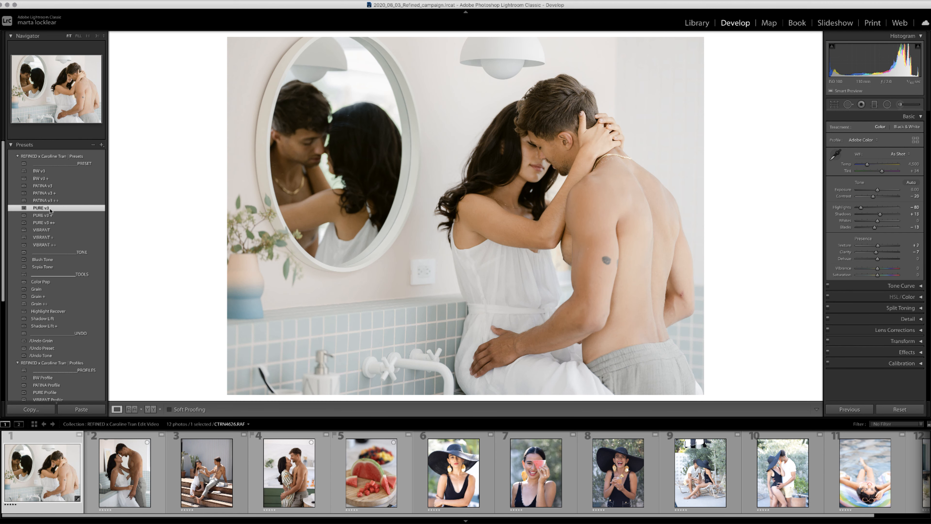
Brighten the mirror photo to +0.35 exposure and set its white balance to temperature 4,589 and tint +32
drag(877, 190, 878, 191)
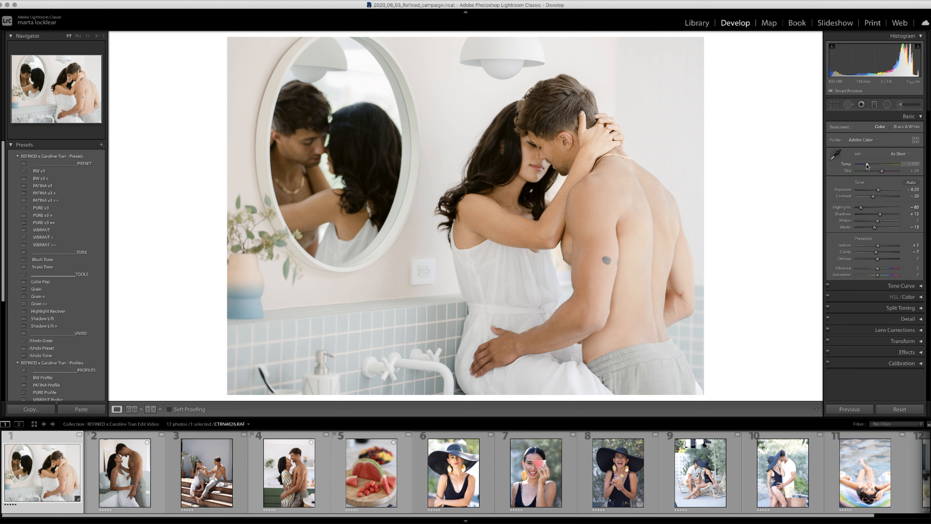
drag(867, 165, 868, 165)
drag(882, 171, 881, 171)
drag(881, 190, 882, 190)
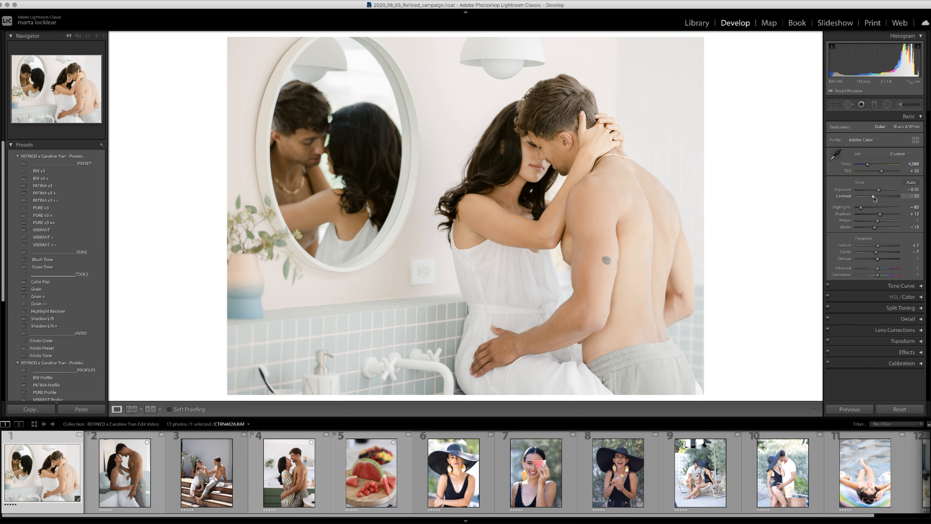
drag(873, 198, 876, 197)
key(super+z)
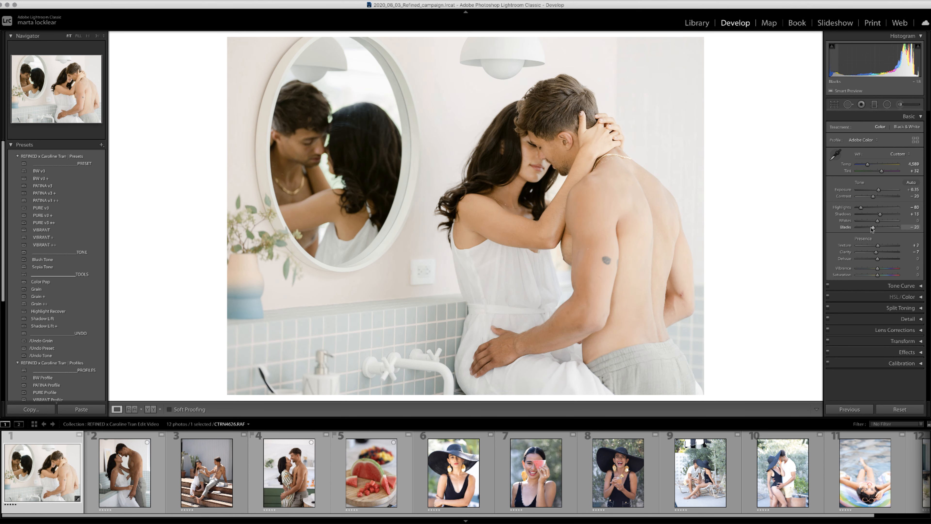
key(super+z)
Lower the highlights to -88, then apply PURE v3 + and set contrast to -12, shadows to +29 and blacks to -22
drag(861, 207, 860, 208)
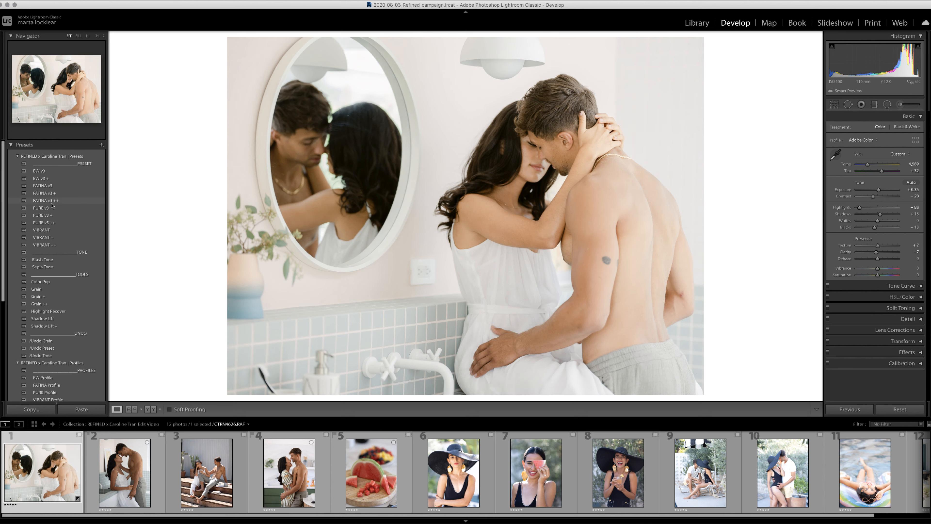
click(51, 215)
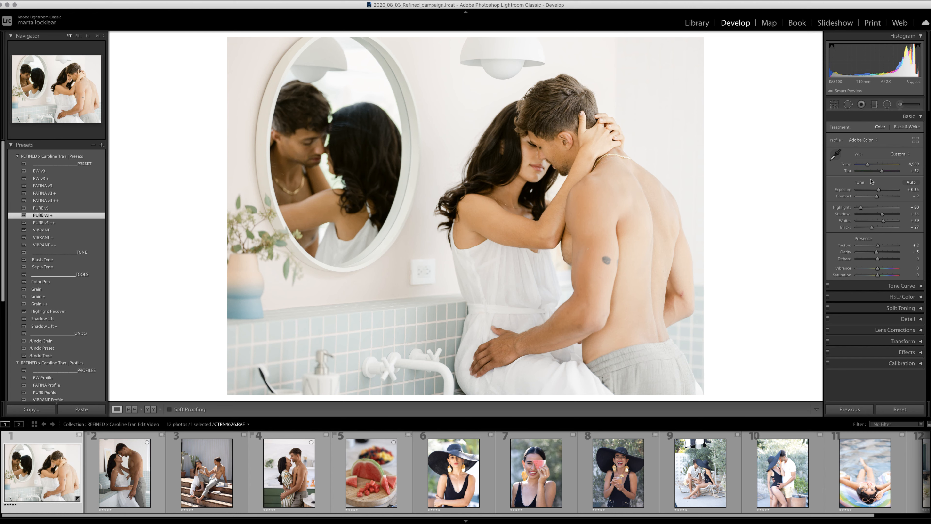
mouse_move(882, 214)
mouse_down()
mouse_move(876, 198)
mouse_move(873, 228)
mouse_up()
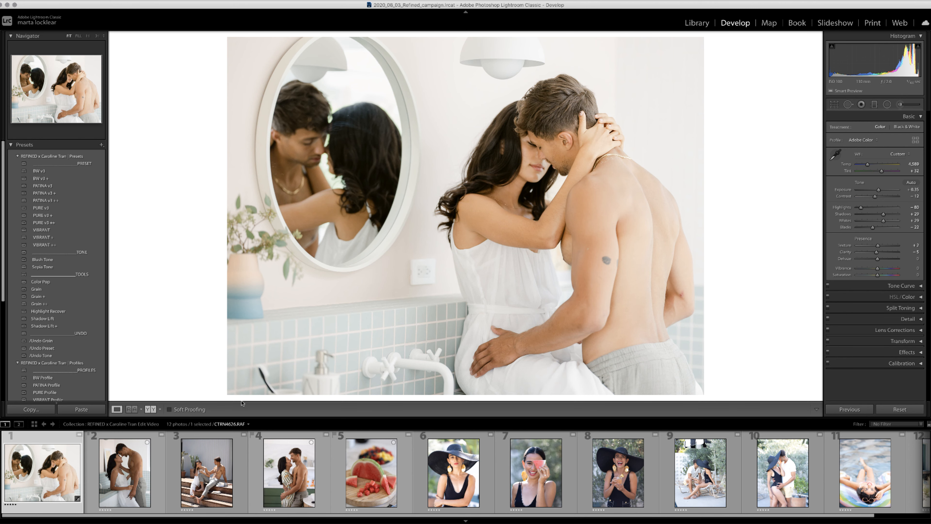
Show the before and after versions side by side and apply the Grain and Highlight Recover tool presets
key(y)
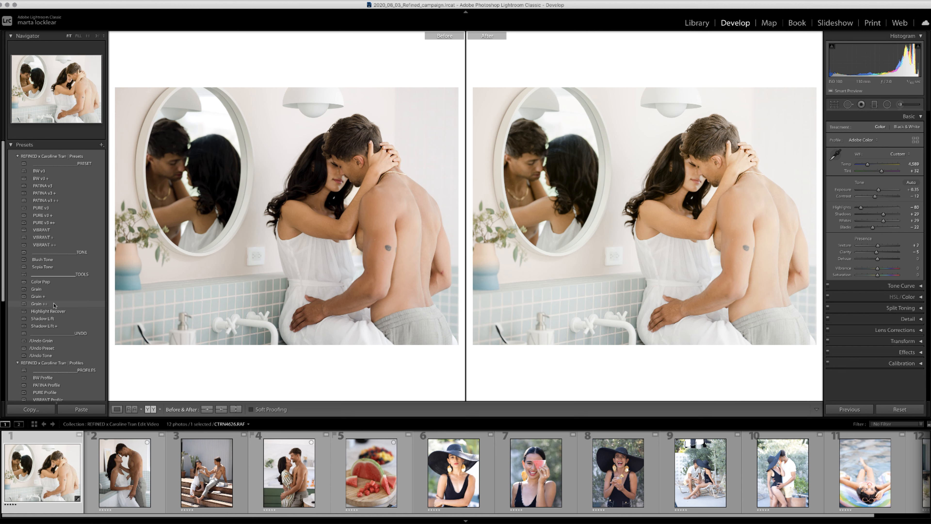
click(45, 292)
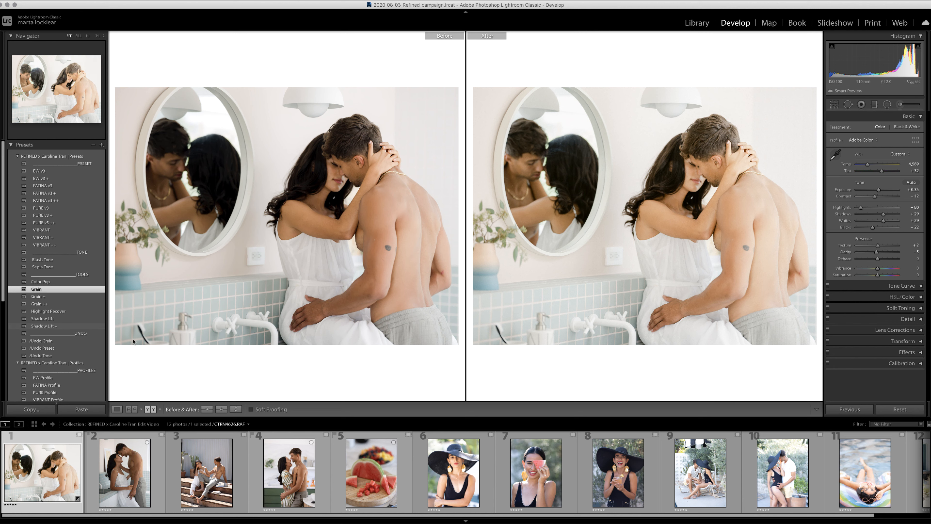
click(48, 311)
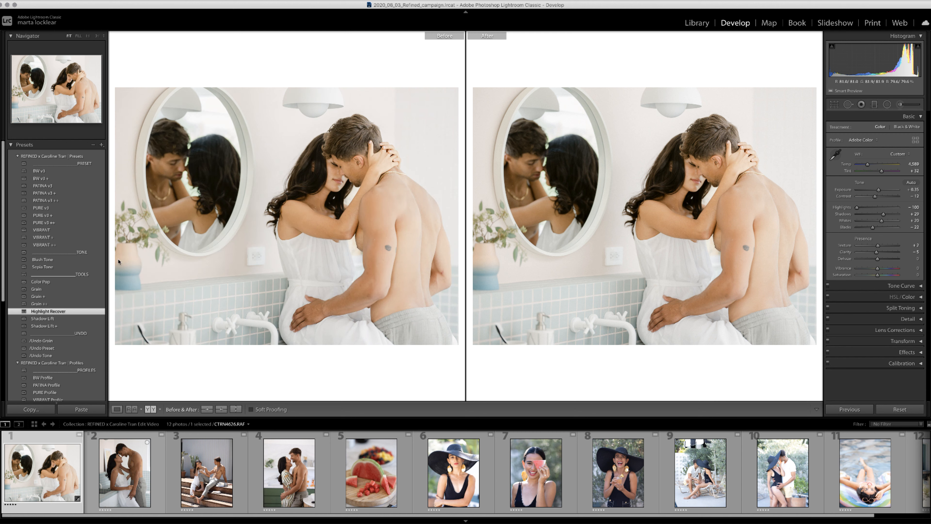
Run the Undo Preset entry on the mirror photo, then try PATINA v3 and switch to PATINA v3 +
click(57, 348)
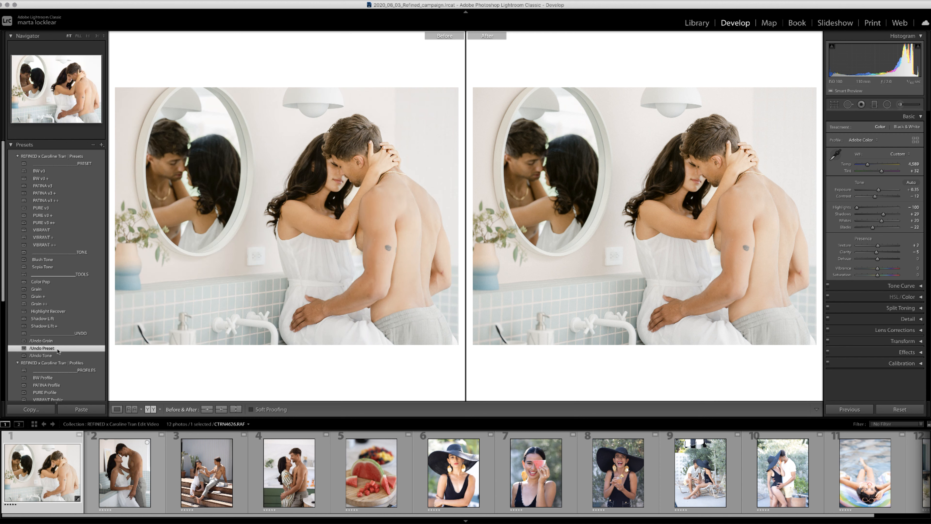
click(55, 186)
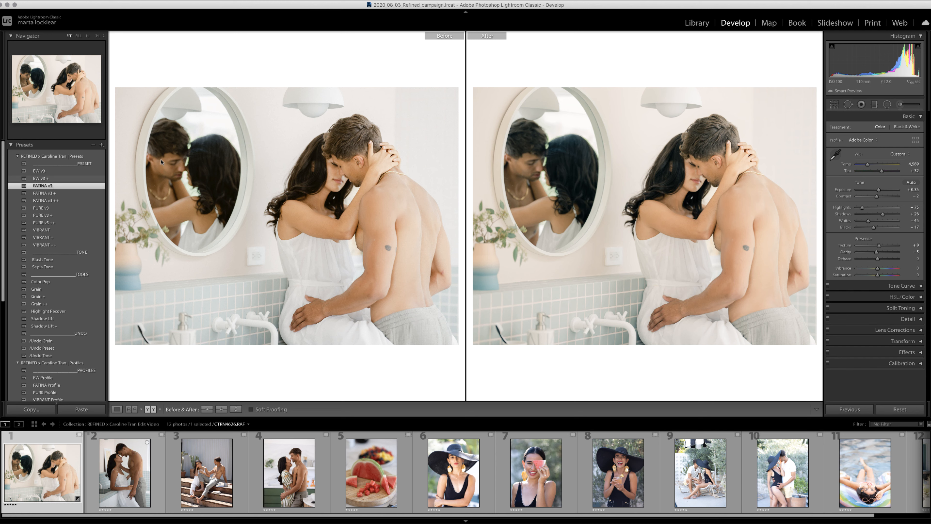
click(51, 194)
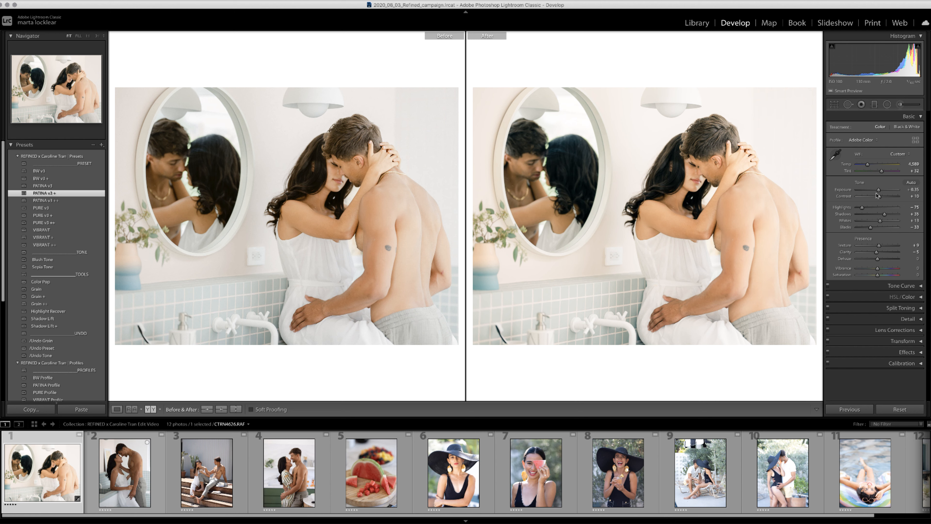
Fine-tune the mirror photo with exposure +0.30, contrast +7, temperature 4,713 and a slightly lower tint
drag(879, 190, 878, 190)
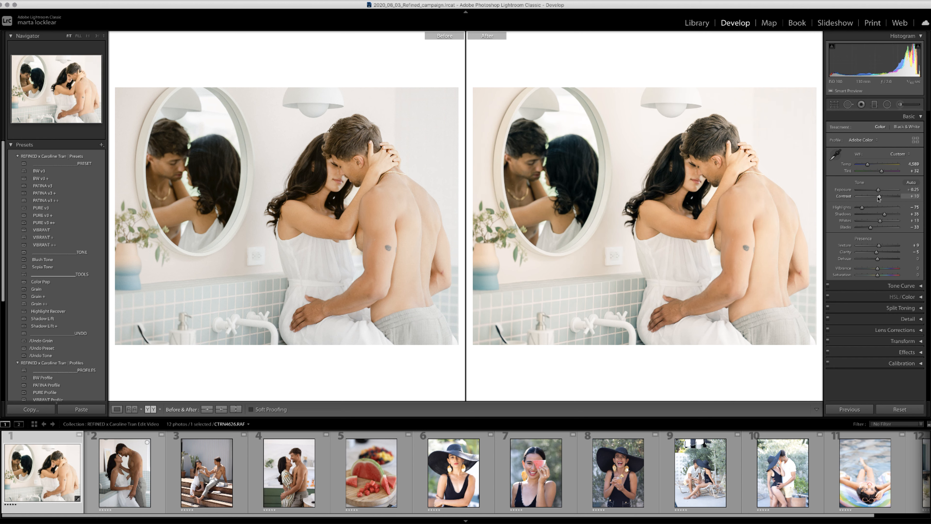
drag(879, 197, 878, 196)
drag(881, 172, 879, 191)
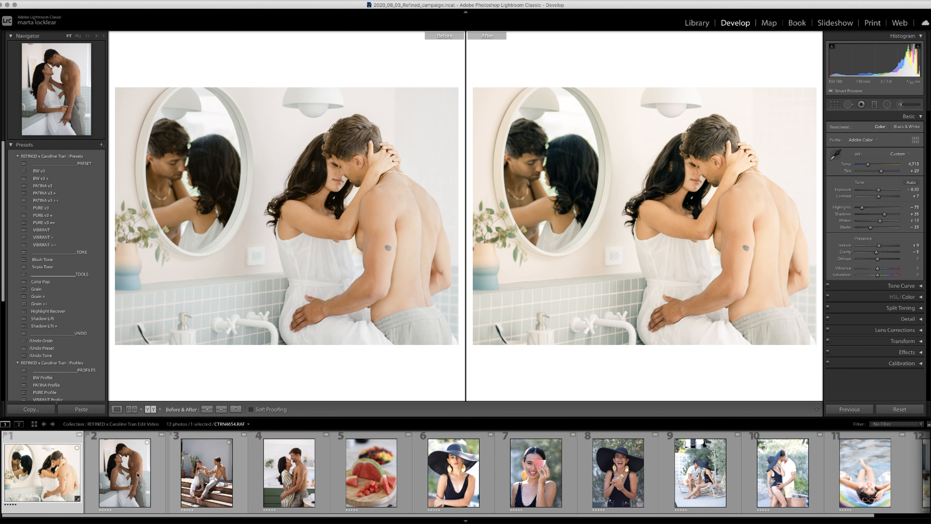
Go to the third photo, of the couple on the wooden steps, apply PATINA v3 and set the exposure to +0.25
click(125, 473)
key(Right)
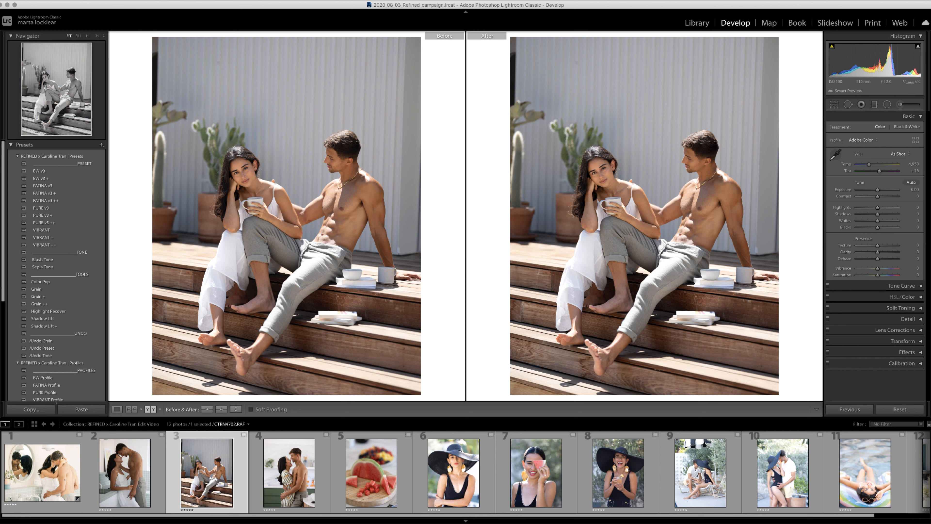
click(48, 186)
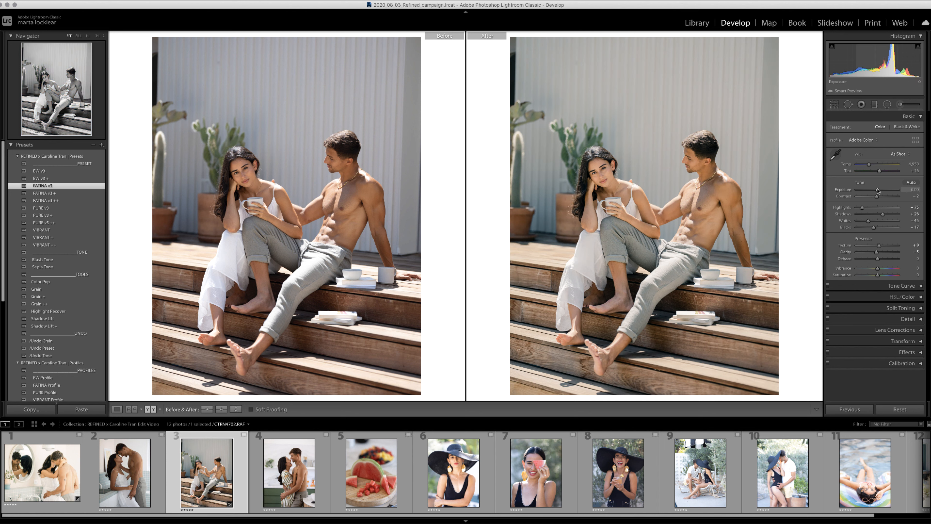
drag(877, 191, 879, 190)
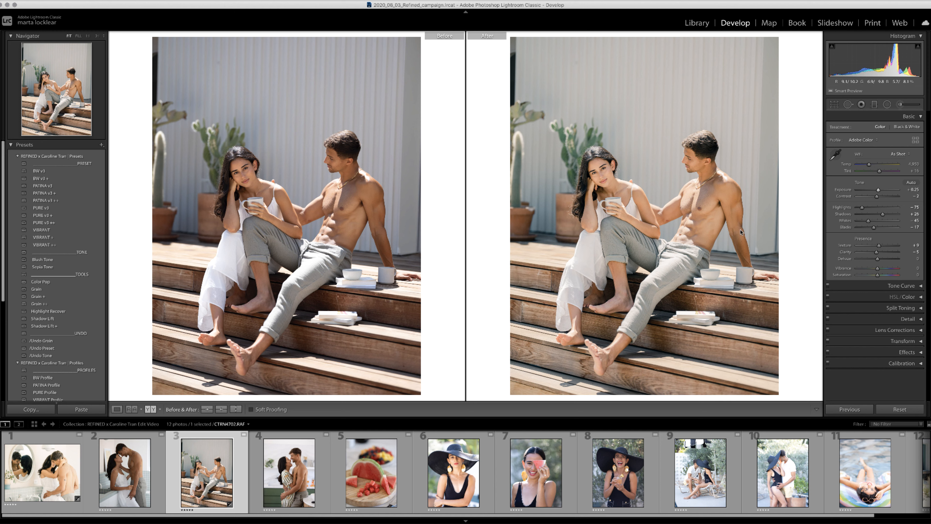
Set the wooden-steps photo's exposure to +0.30 and try the PATINA v3 + and PATINA v3 ++ presets
drag(879, 190, 878, 191)
click(39, 193)
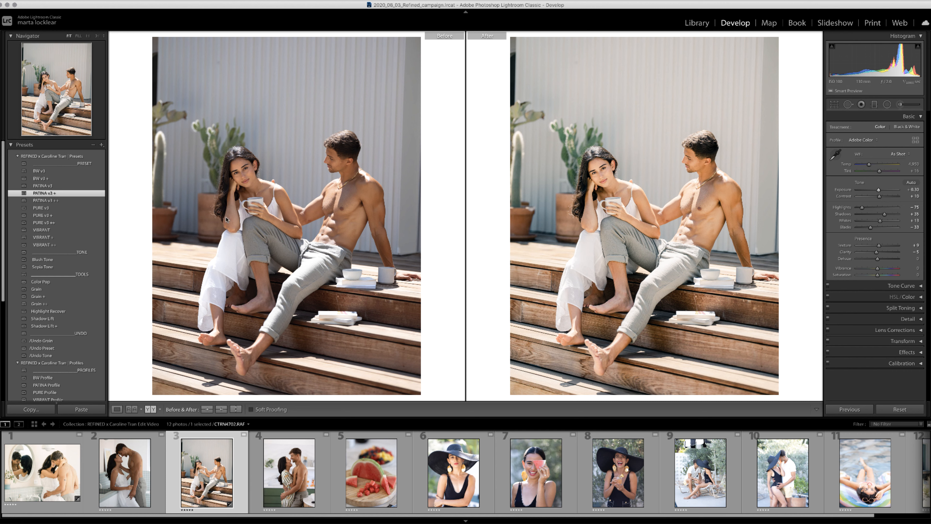
click(53, 201)
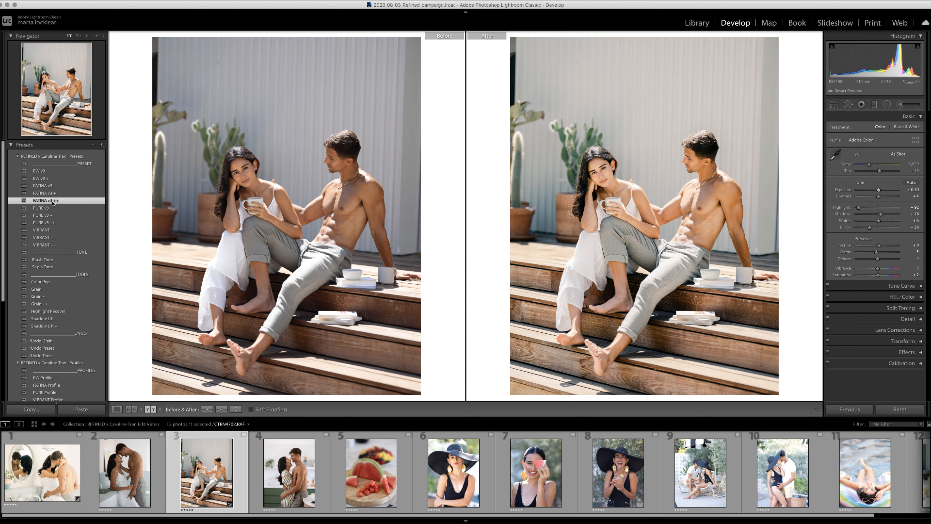
Try PURE v3 with a temperature of 4,965 on the wooden-steps photo, followed by PURE v3 + and PURE v3 ++
click(47, 209)
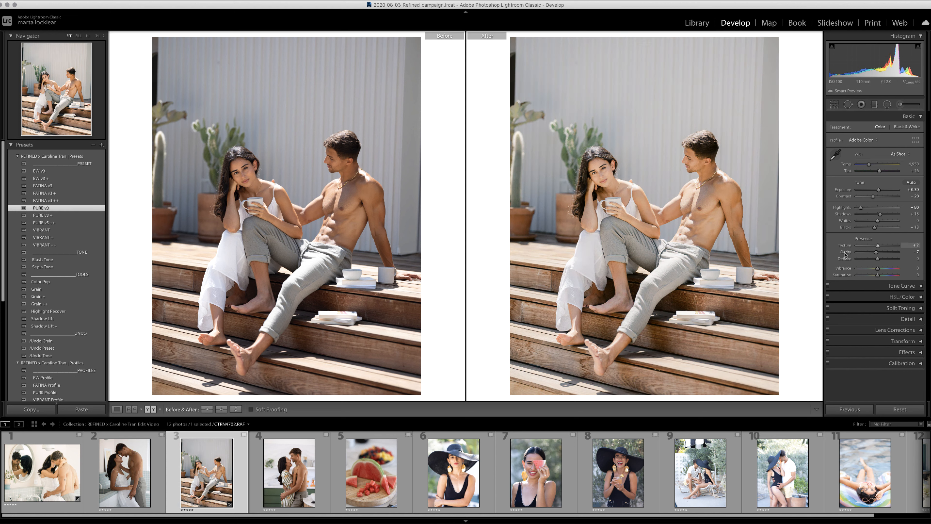
drag(868, 166, 869, 166)
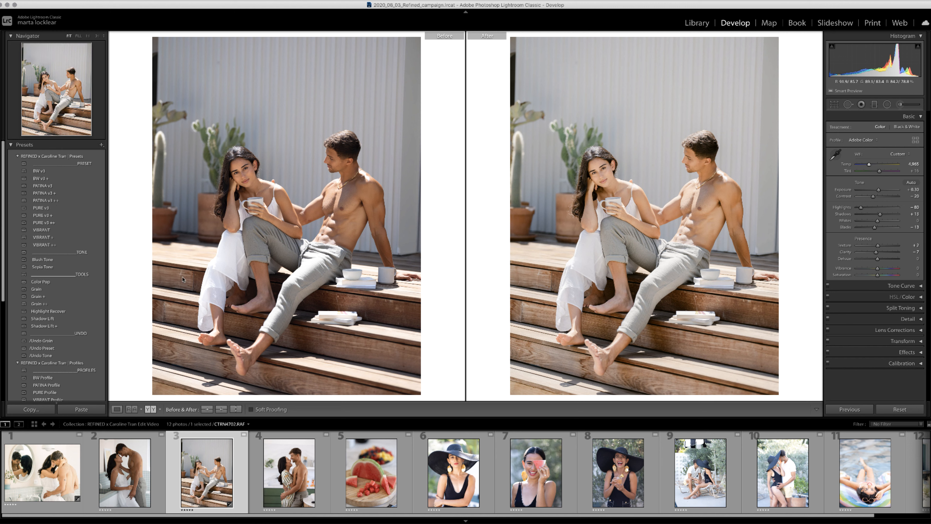
click(44, 216)
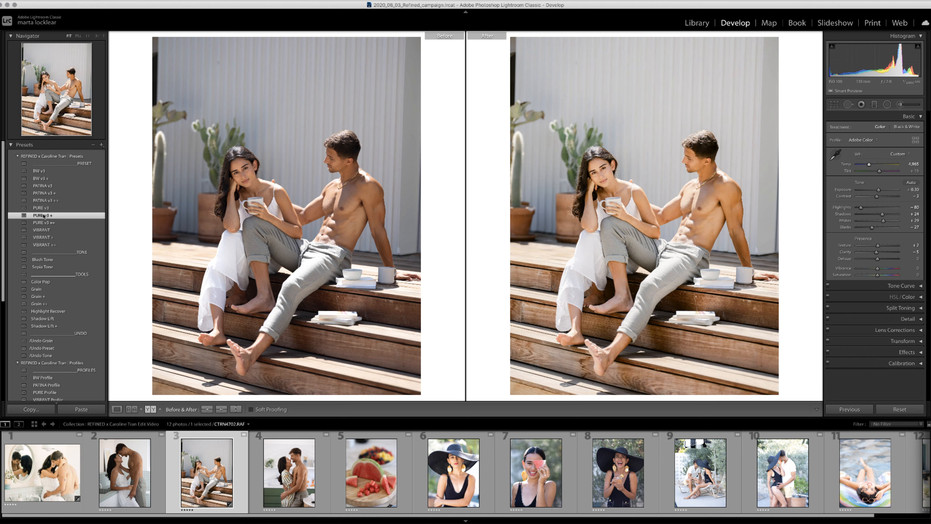
click(45, 223)
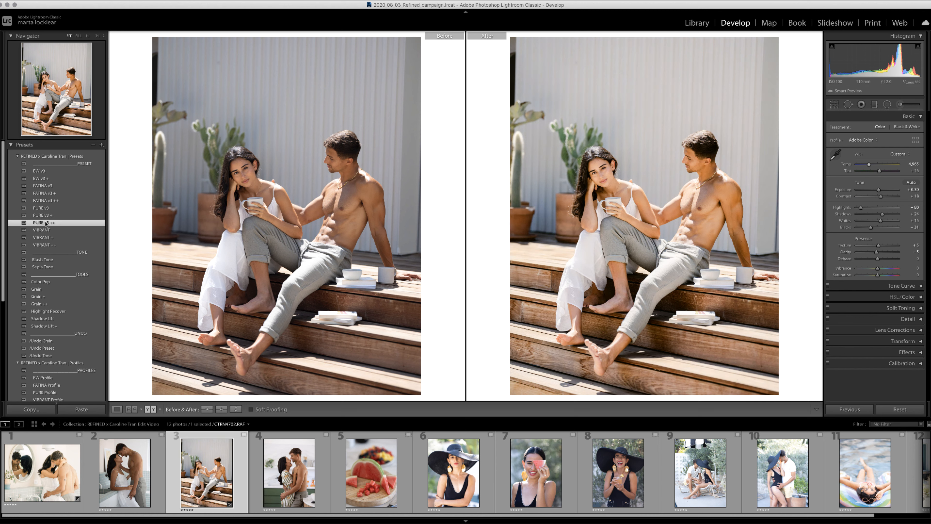
Fine-tune the wooden-steps photo with exposure +0.35, temperature 4,899, contrast +8 and orange saturation -15
drag(878, 189, 879, 192)
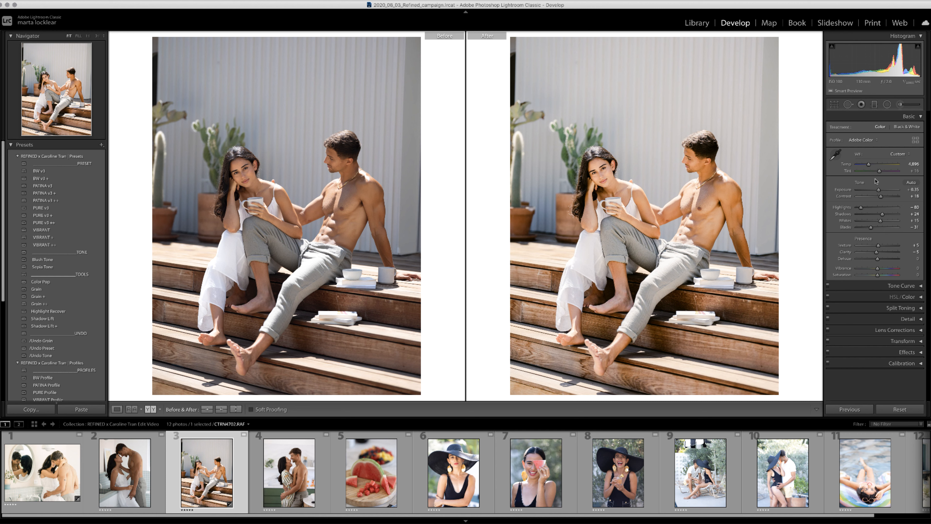
drag(881, 197, 879, 198)
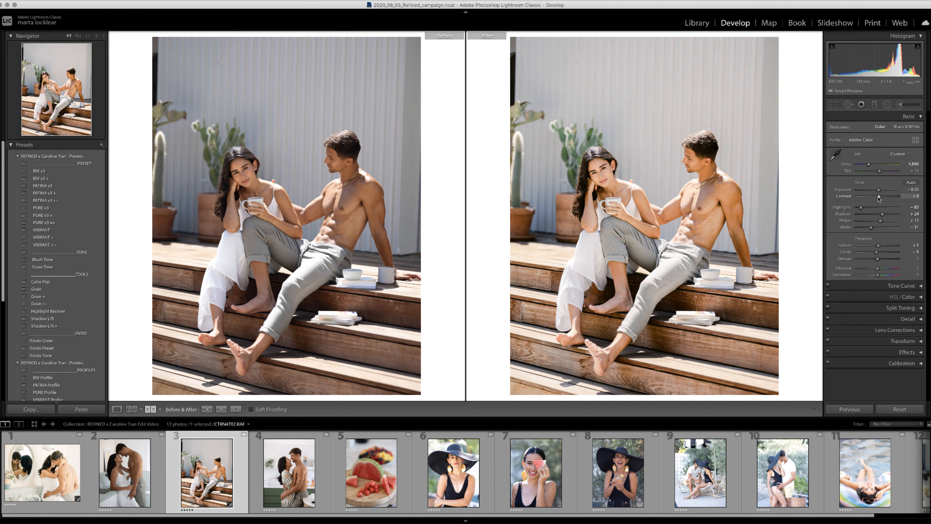
click(917, 298)
drag(877, 337, 876, 336)
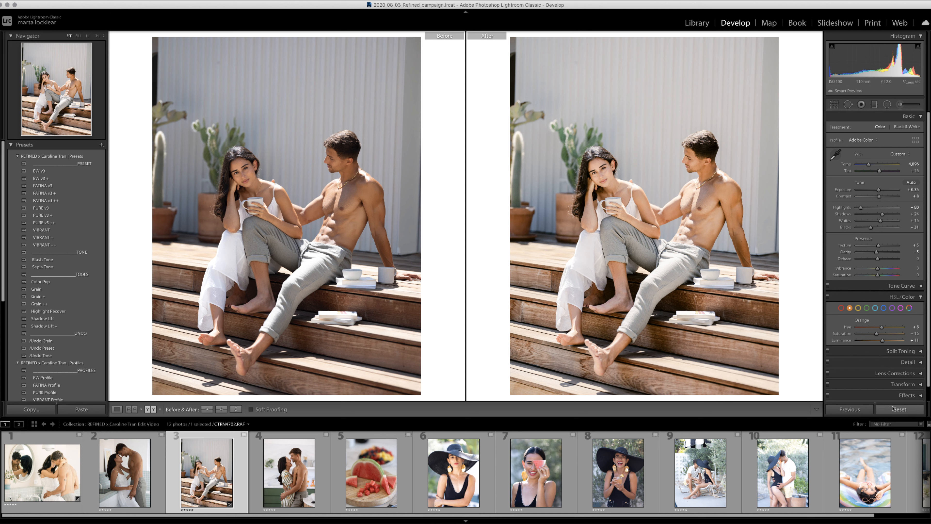
Try the VIBRANT and VIBRANT + presets on the wooden-steps photo and lower the orange saturation to -13
click(41, 231)
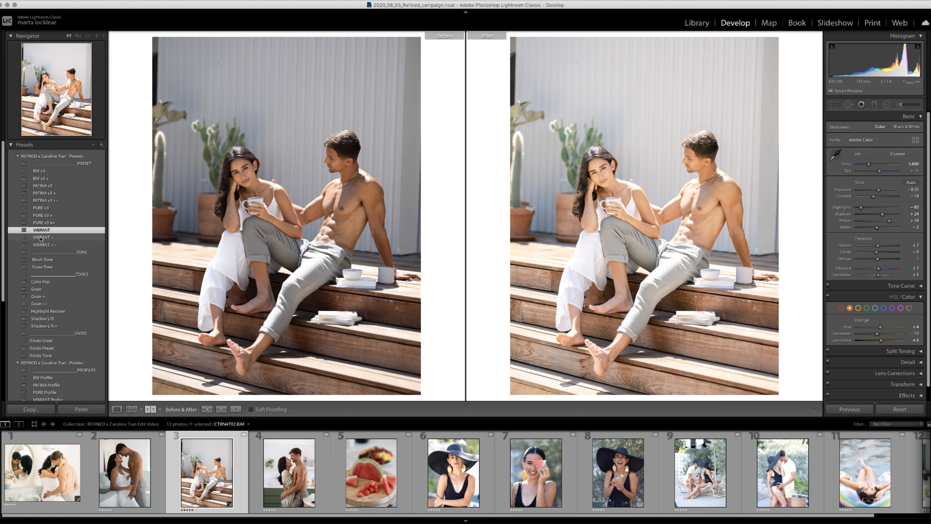
click(41, 237)
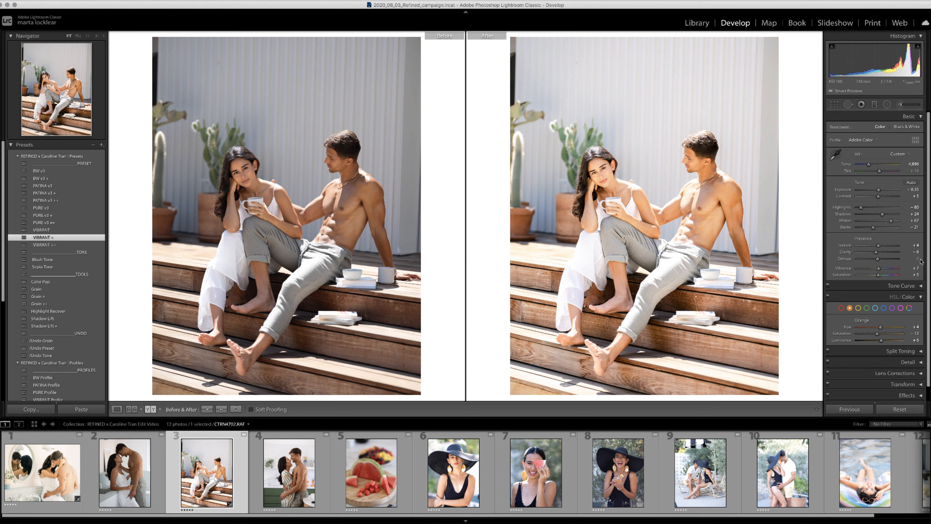
drag(877, 334, 876, 334)
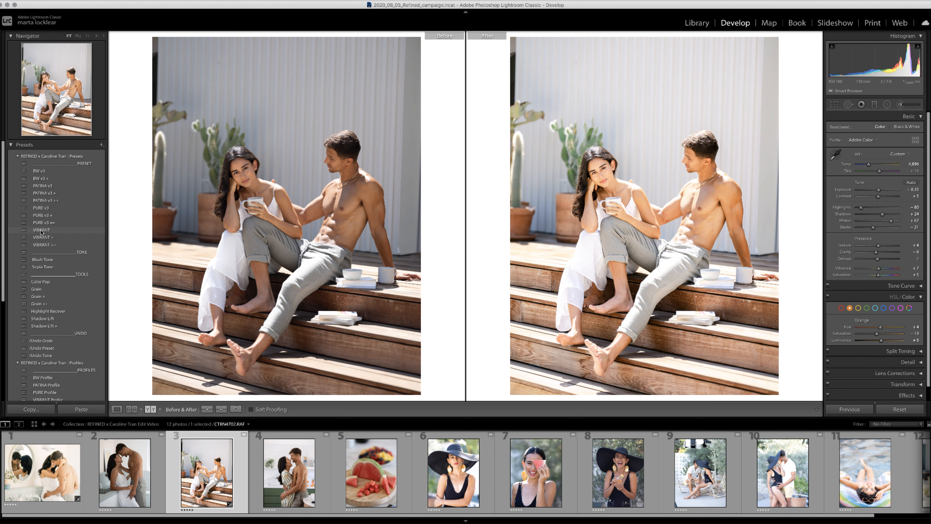
Try BW v3 on the wooden-steps photo with exposure +0.45 and contrast -21, then switch to BW v3 + and raise the contrast slightly
click(38, 171)
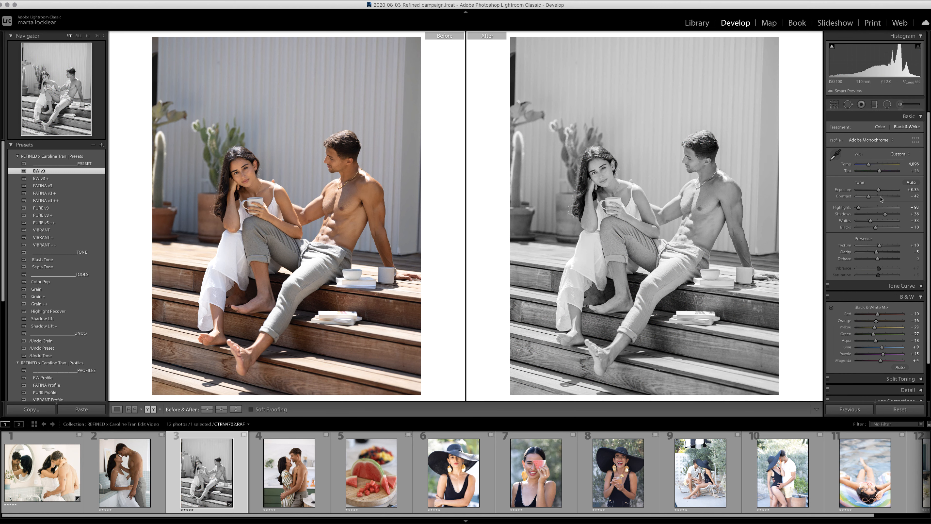
drag(879, 191, 873, 199)
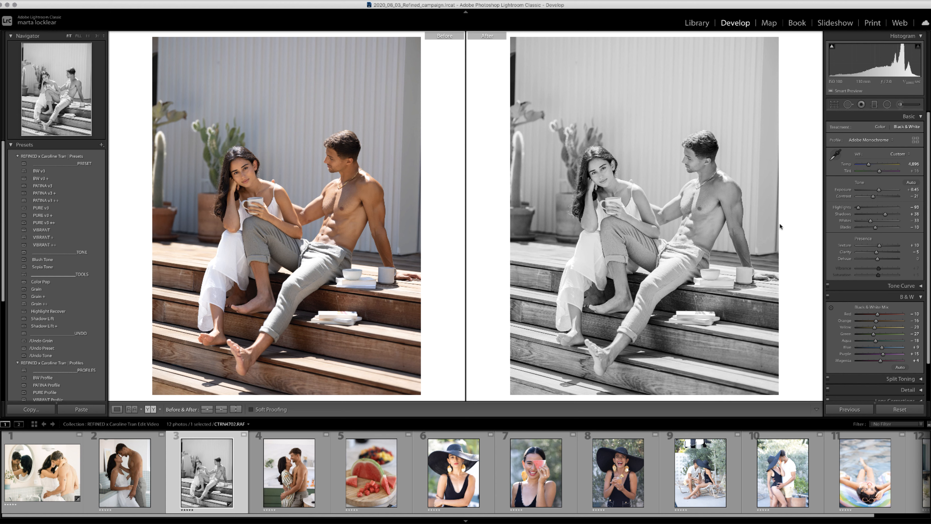
click(35, 179)
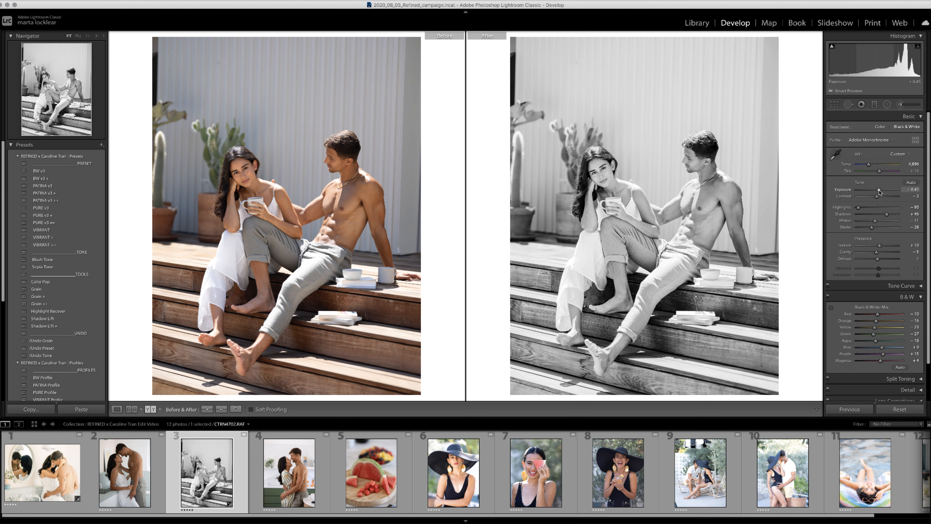
drag(877, 196, 877, 197)
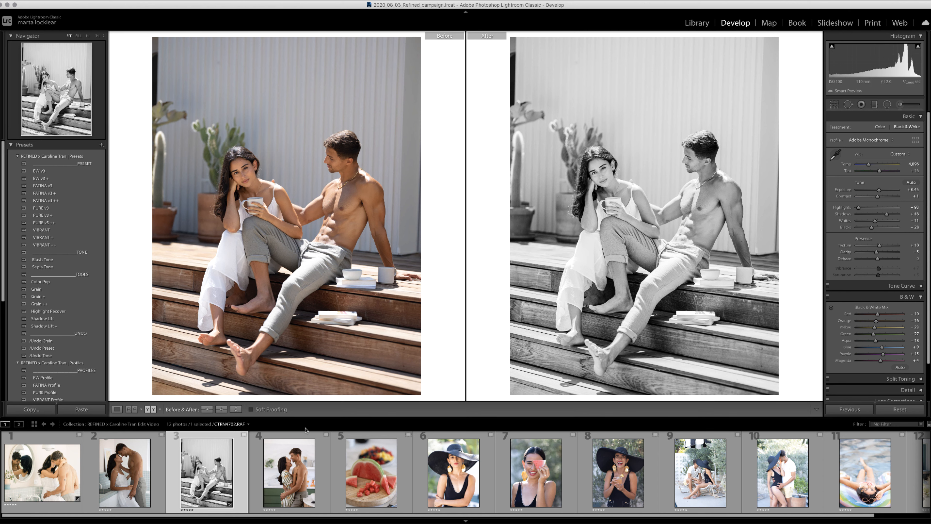
Go to the fifth photo, of the sliced watermelon, apply PATINA v3 and set the exposure to +0.35
click(382, 496)
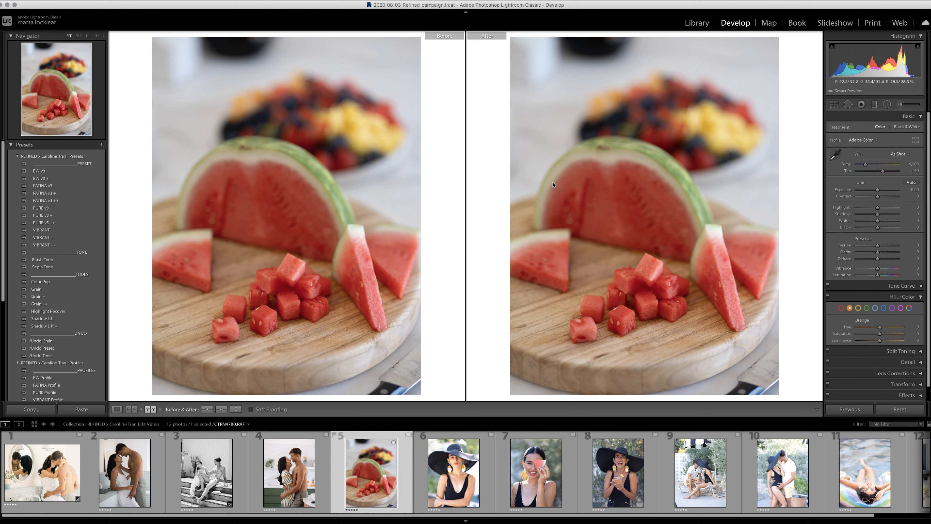
click(54, 187)
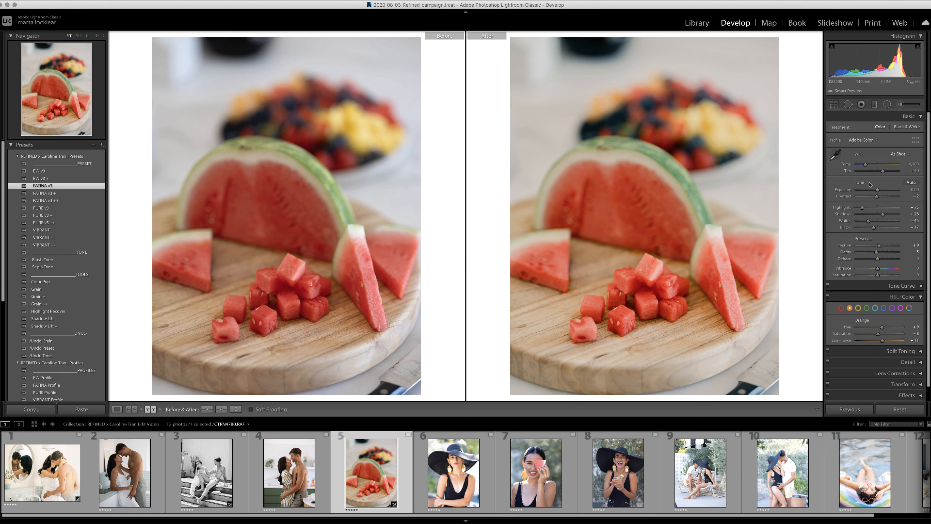
drag(877, 190, 879, 191)
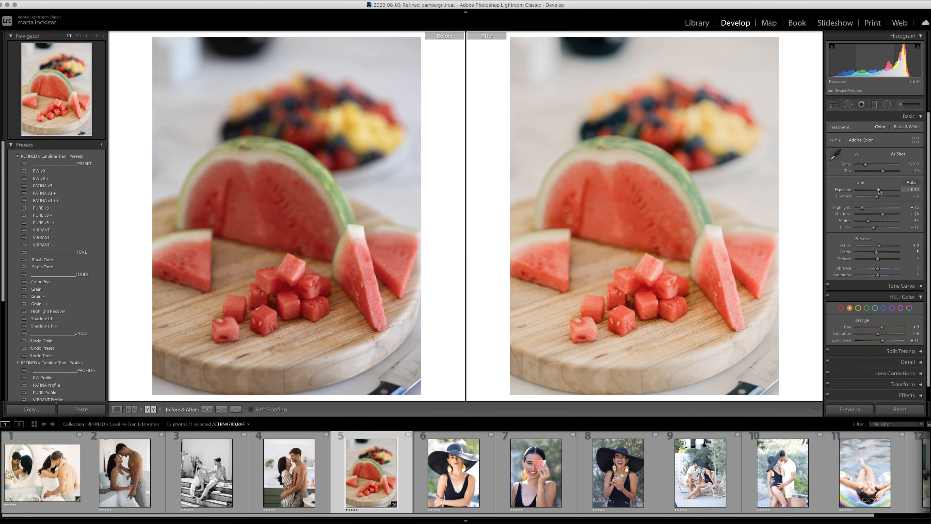
Try PATINA v3 +, PATINA v3 ++ and the three PURE v3 presets in turn on the watermelon photo
click(48, 193)
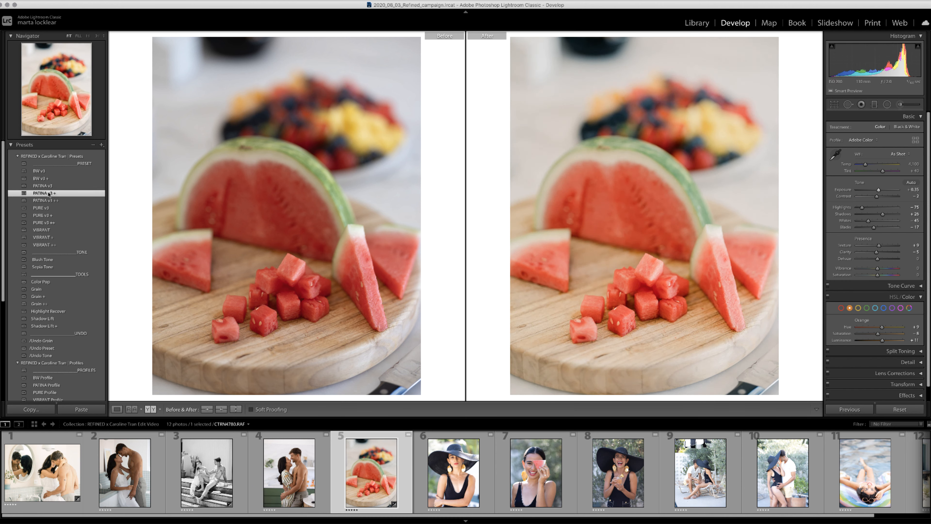
click(48, 201)
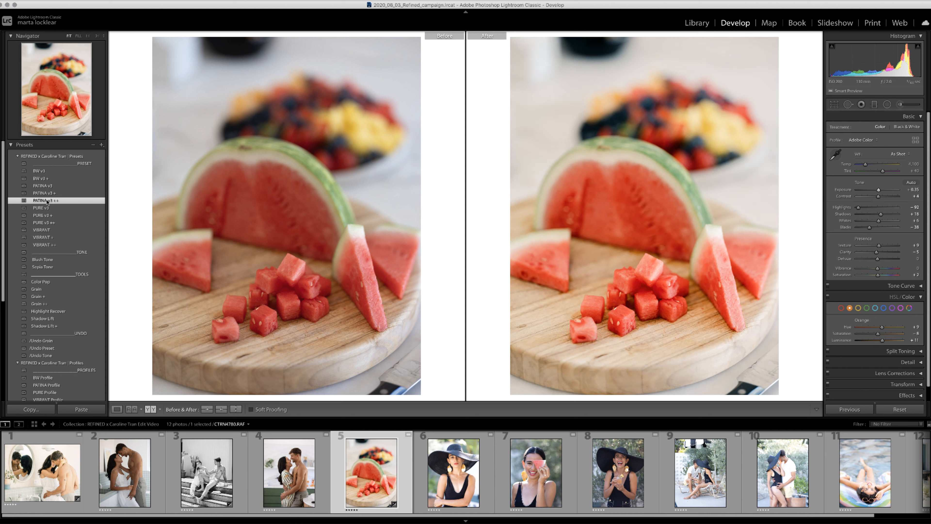
click(45, 208)
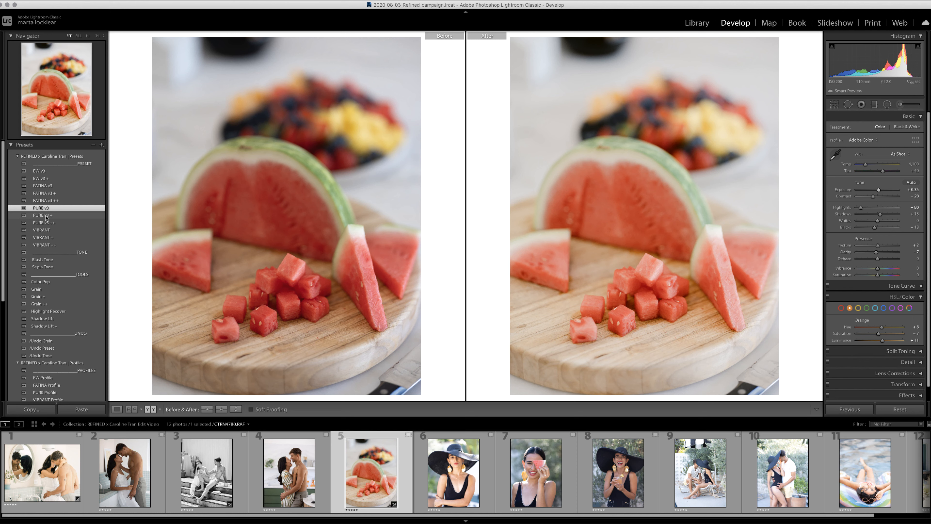
click(46, 216)
click(46, 222)
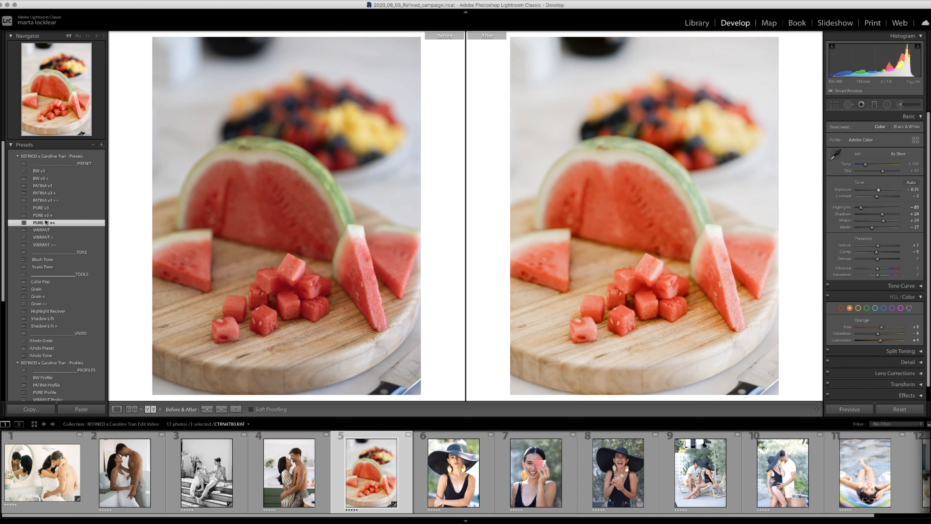
Try VIBRANT, VIBRANT + and VIBRANT ++ on the watermelon photo and raise the exposure to +0.60
click(51, 231)
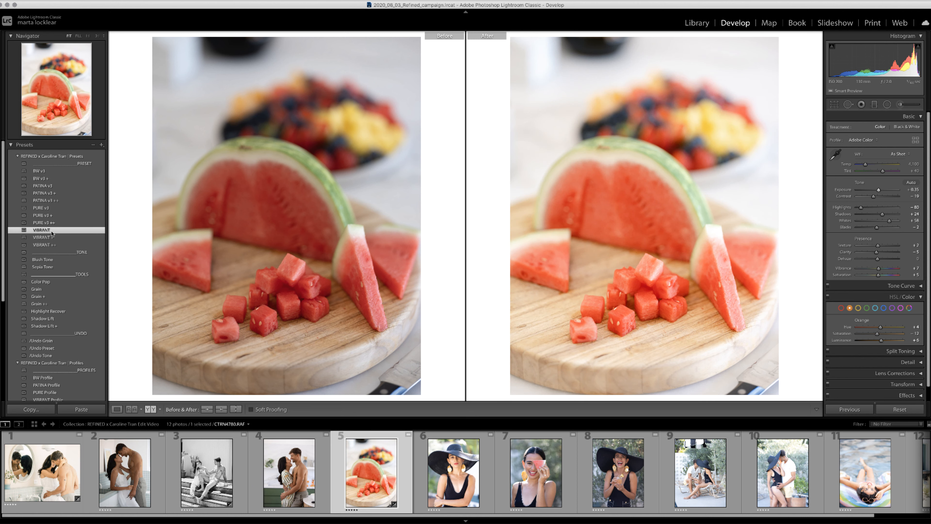
click(49, 238)
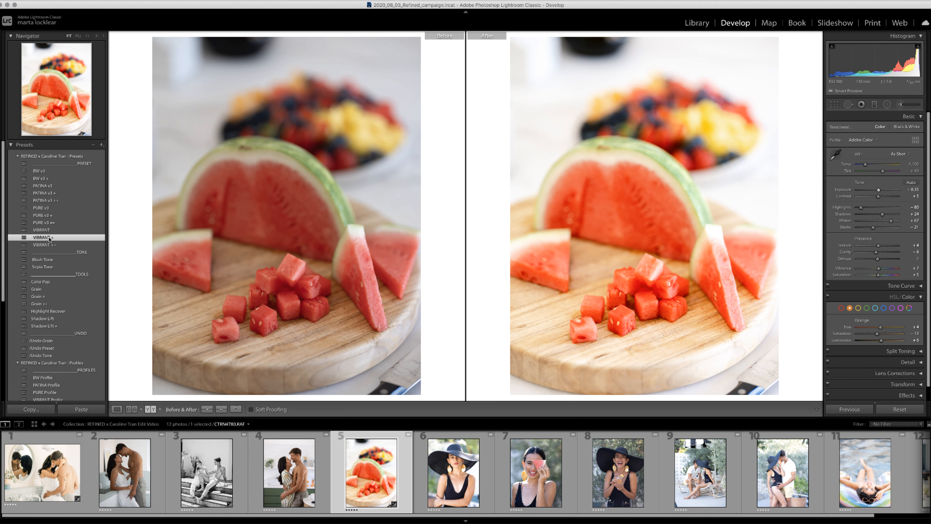
click(47, 248)
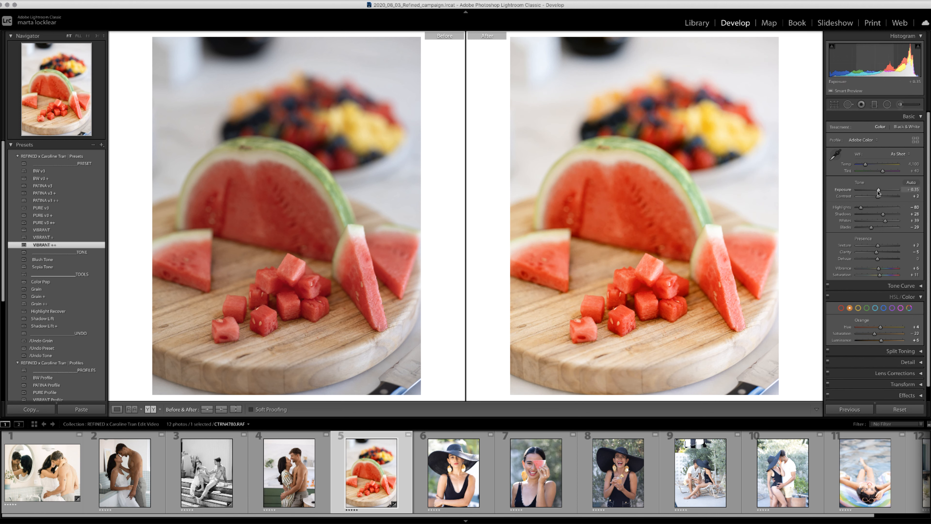
drag(878, 190, 879, 190)
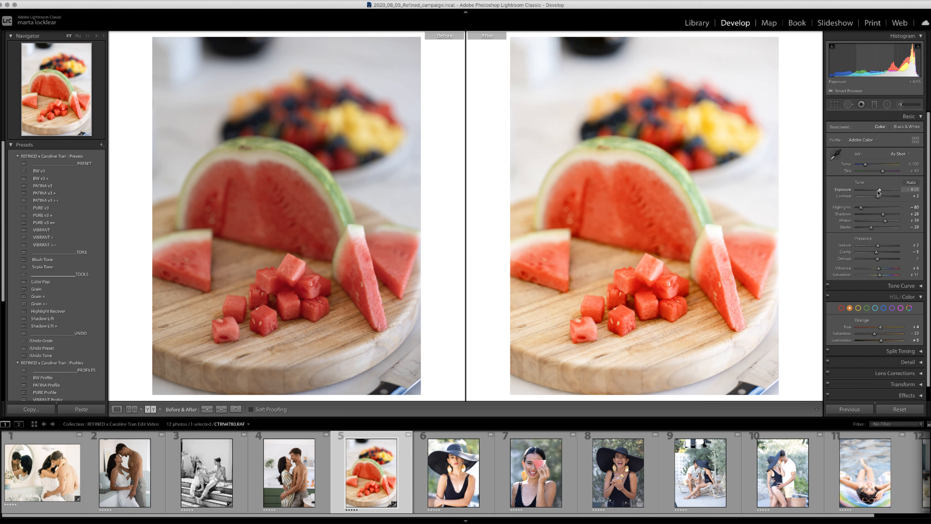
click(44, 245)
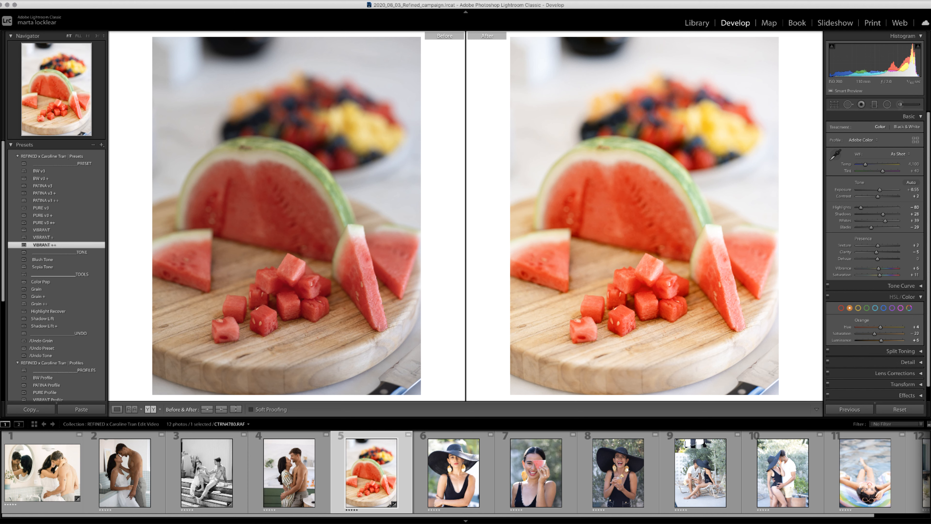
drag(879, 190, 879, 190)
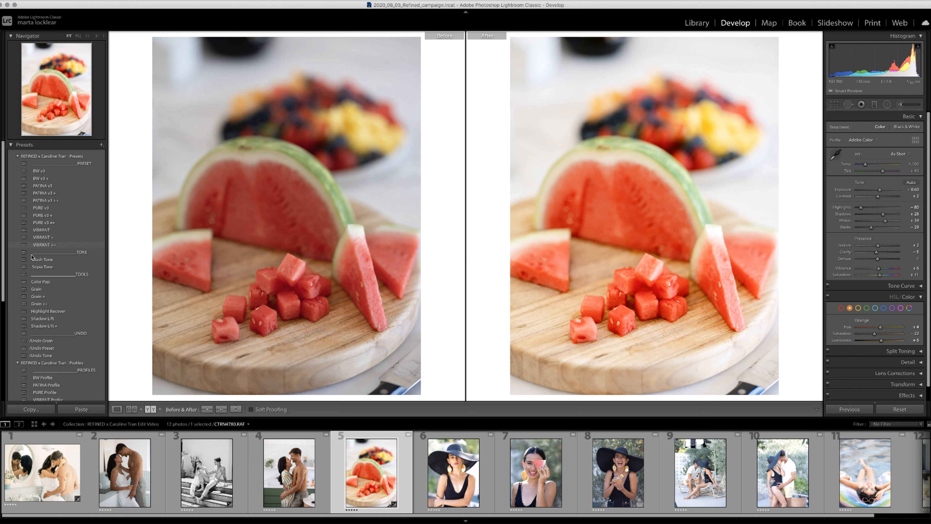
Compare PURE v3 + on the watermelon photo and settle on the PURE v3 ++ preset
click(43, 215)
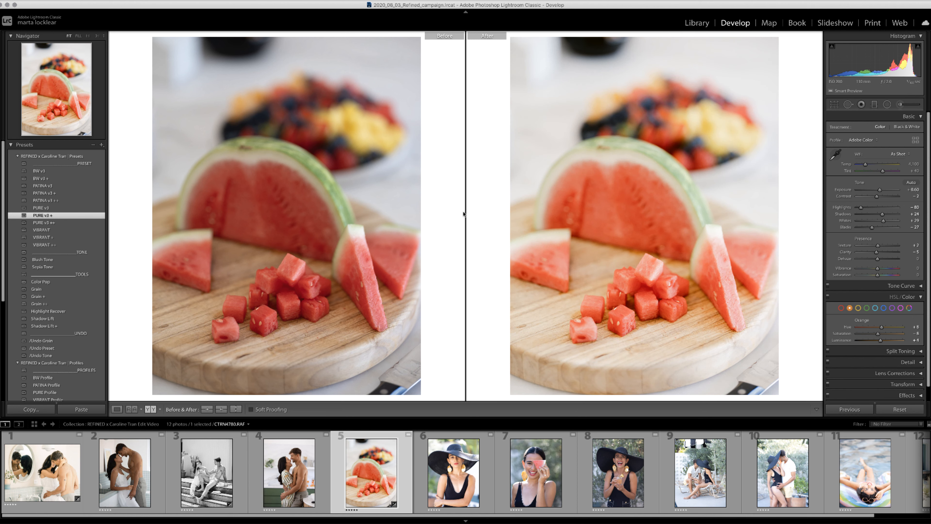
click(43, 223)
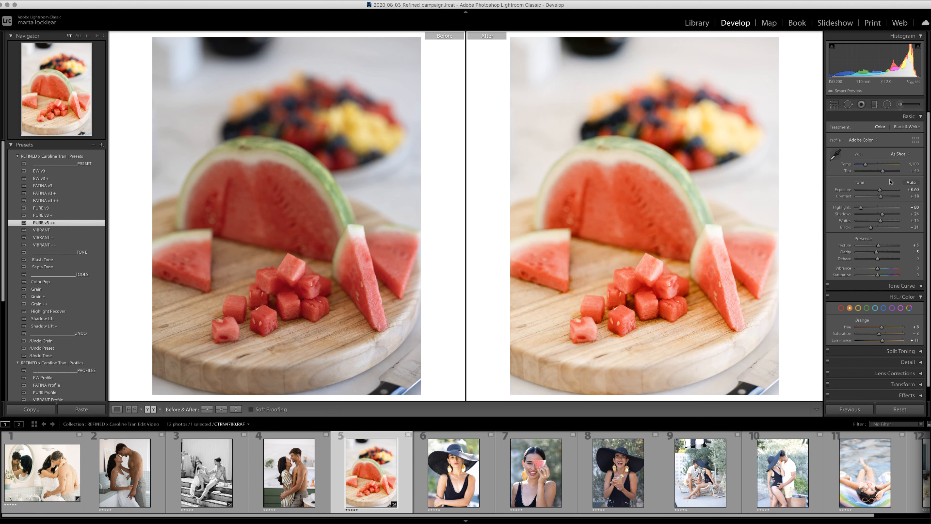
click(880, 190)
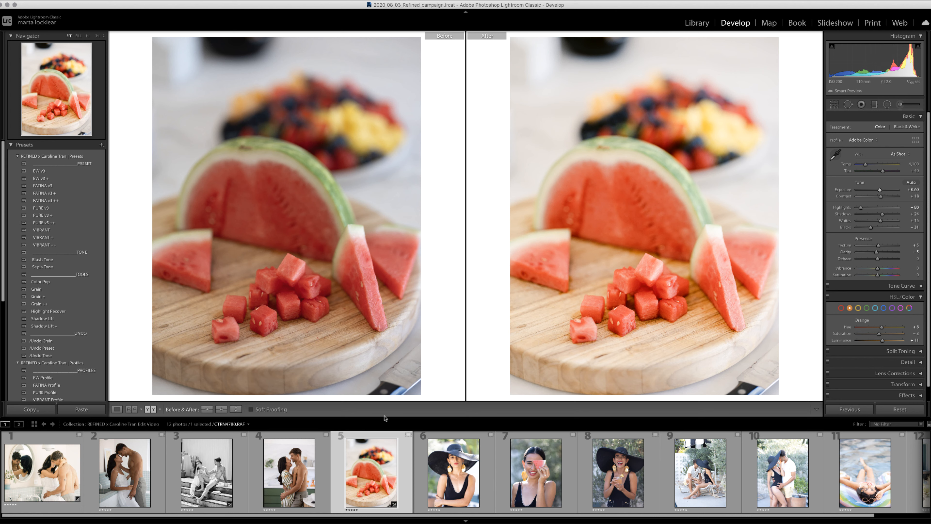
Go to the sixth photo, the portrait with the wide-brimmed hat, and apply BW v3 with the Grain + tool preset
click(449, 483)
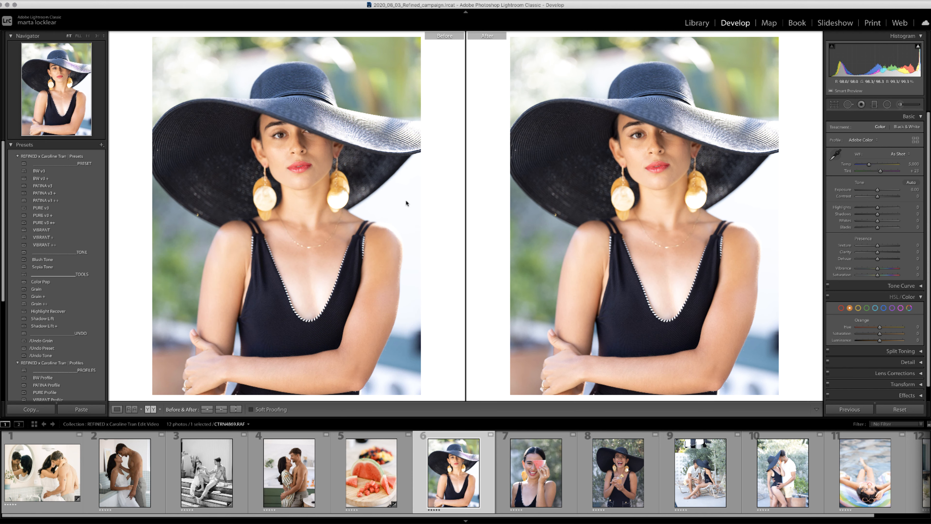
click(53, 173)
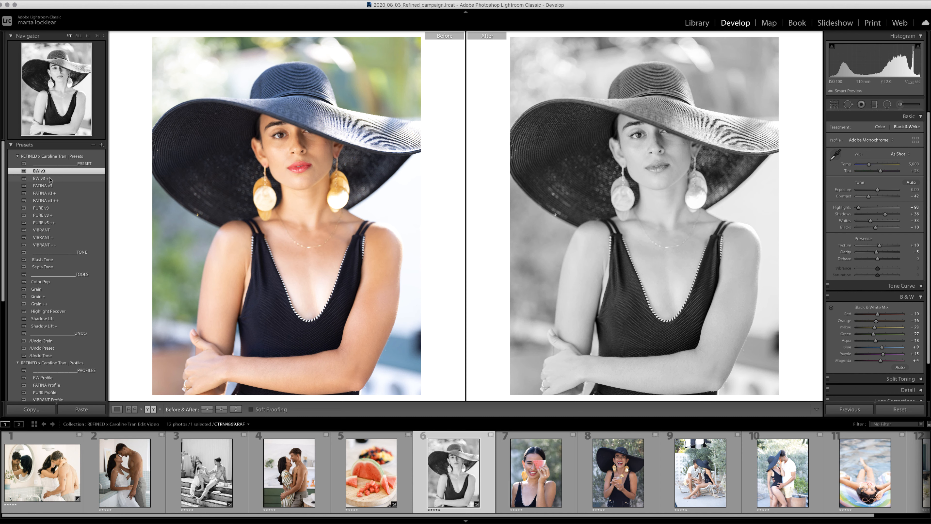
click(44, 298)
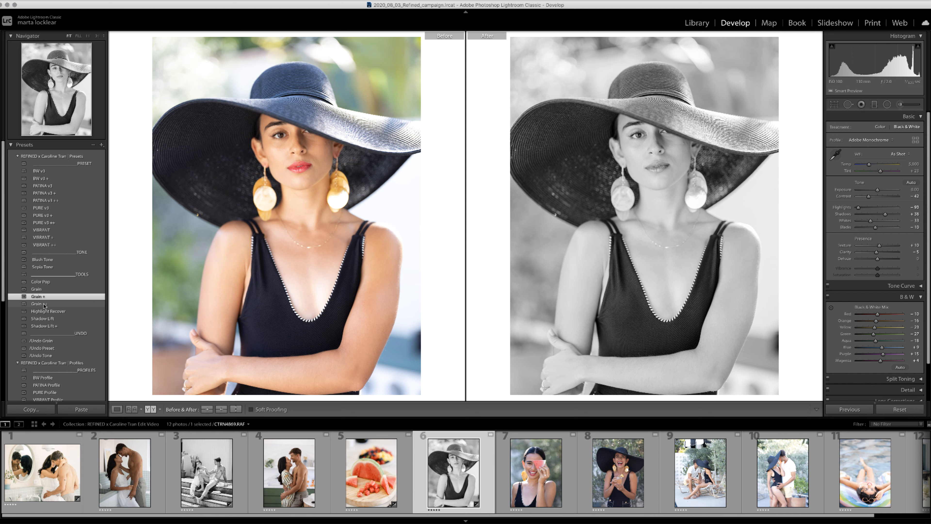
Apply the Grain ++ tool preset to the hat portrait and inspect the grain up close
click(45, 306)
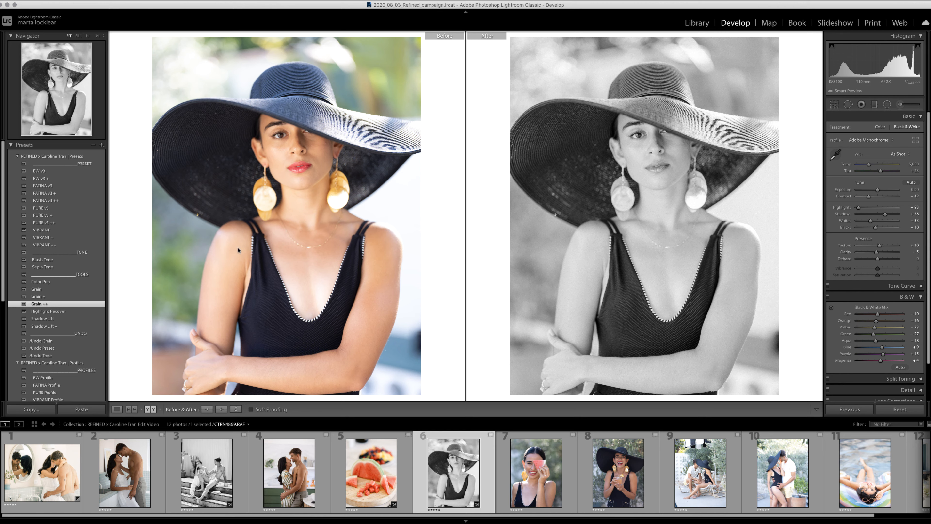
click(645, 176)
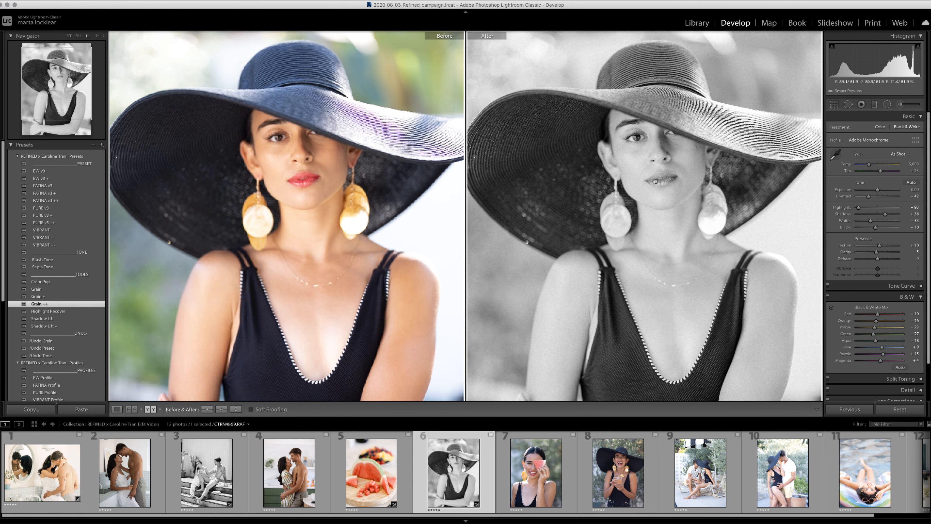
click(664, 208)
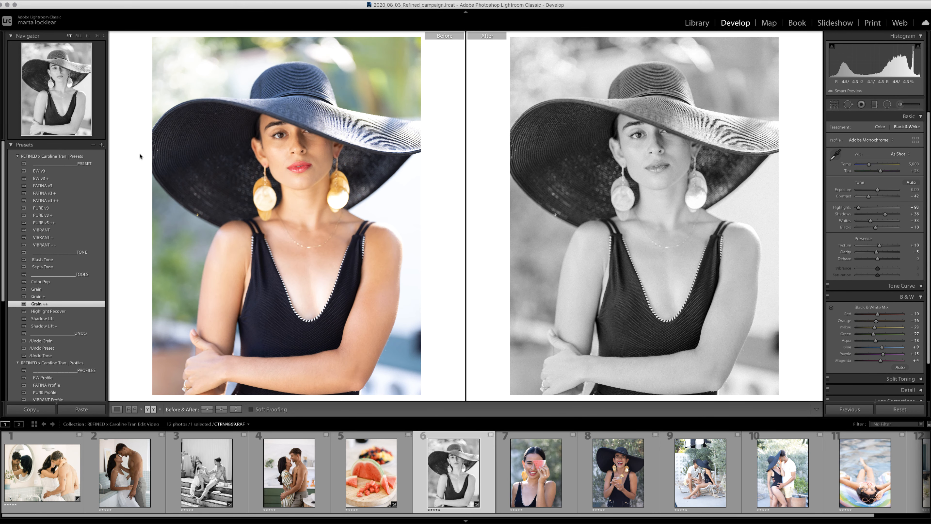
Try BW v3 + and the three PATINA v3 presets in turn on the hat portrait
click(46, 182)
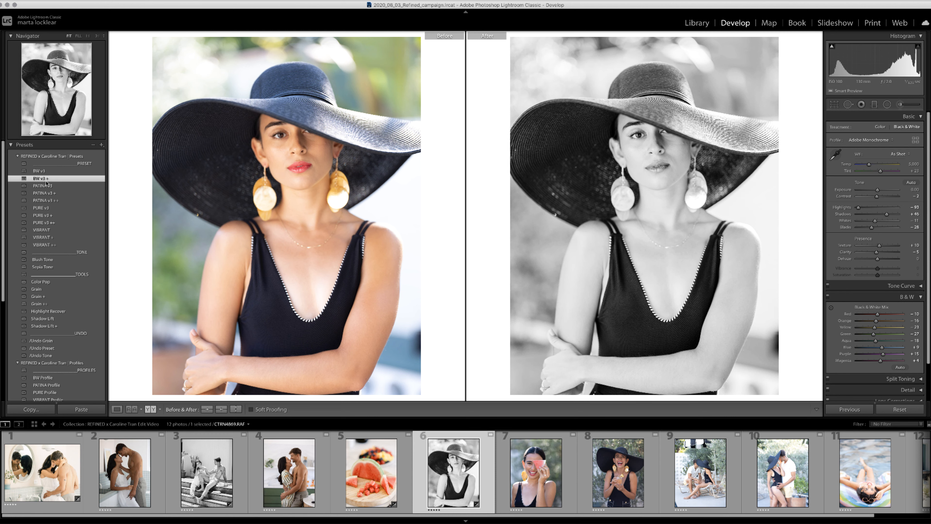
click(45, 186)
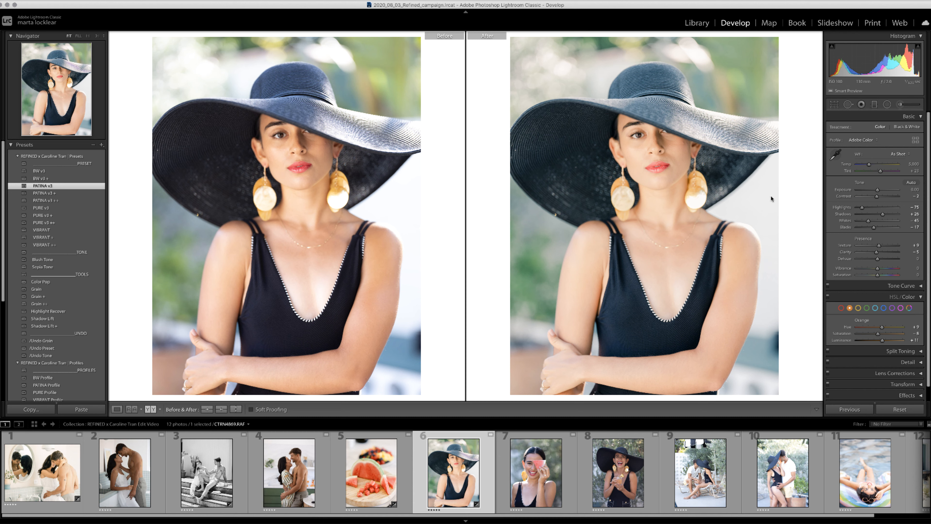
click(57, 195)
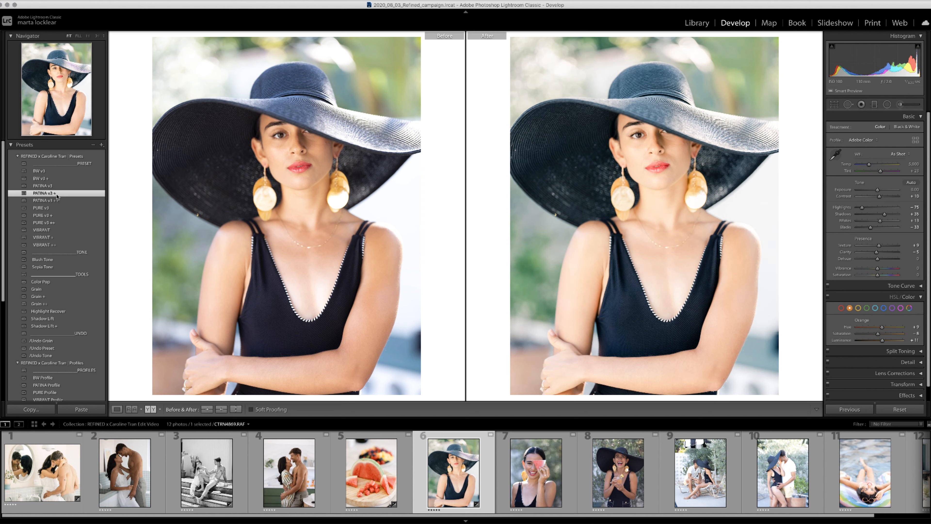
click(56, 201)
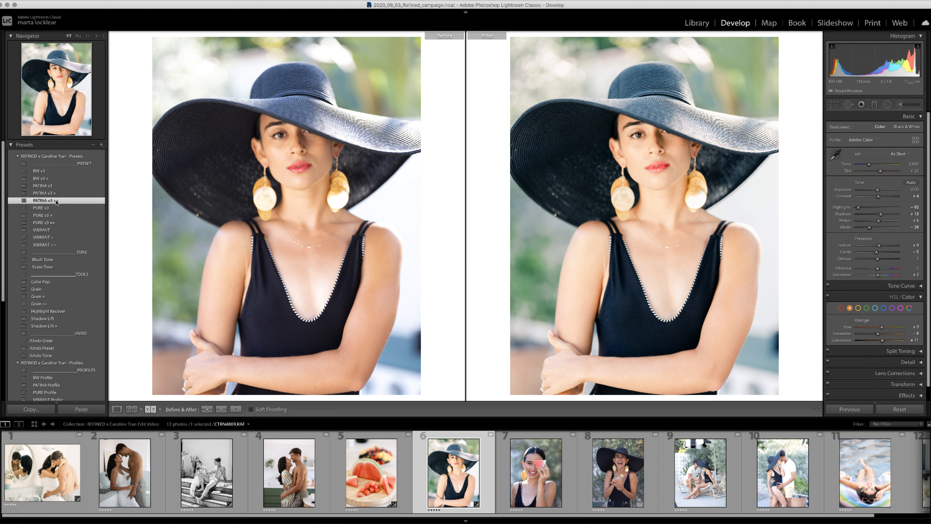
Try the three PURE v3 presets and the three VIBRANT presets in turn on the hat portrait
click(53, 209)
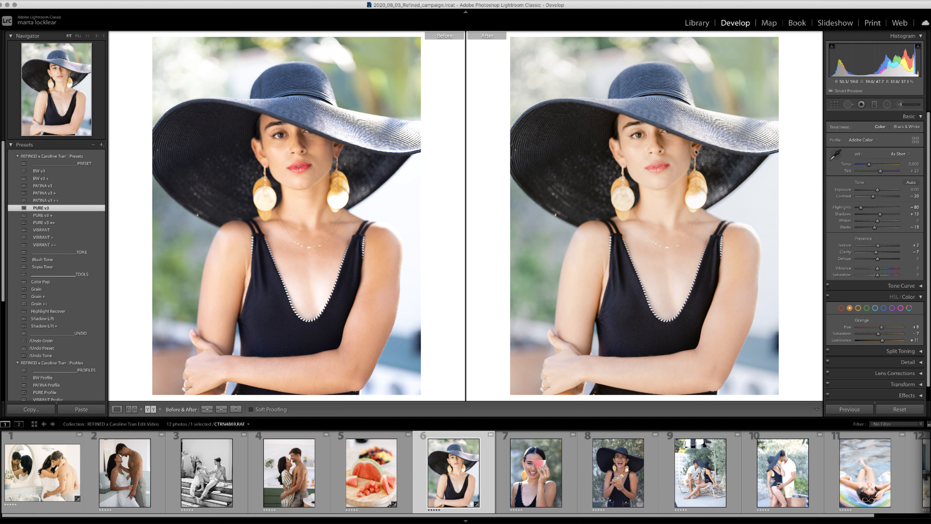
click(58, 217)
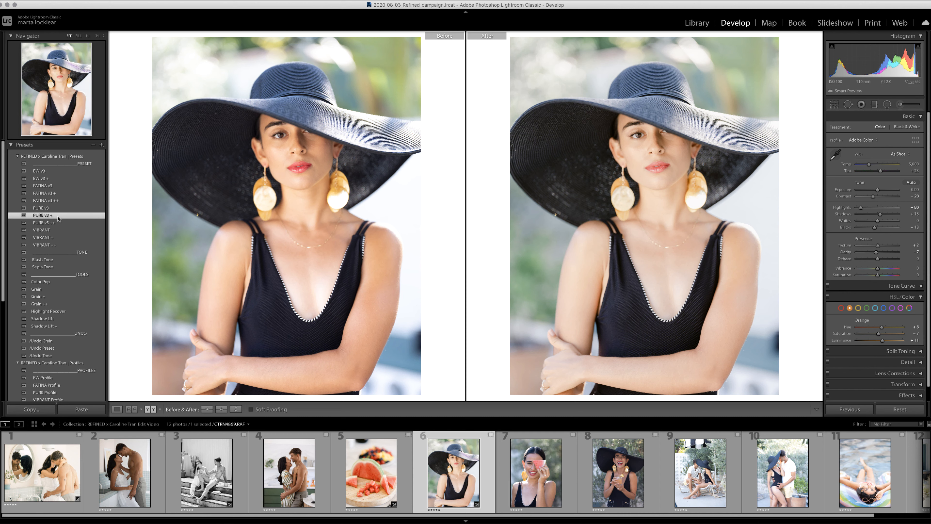
click(55, 223)
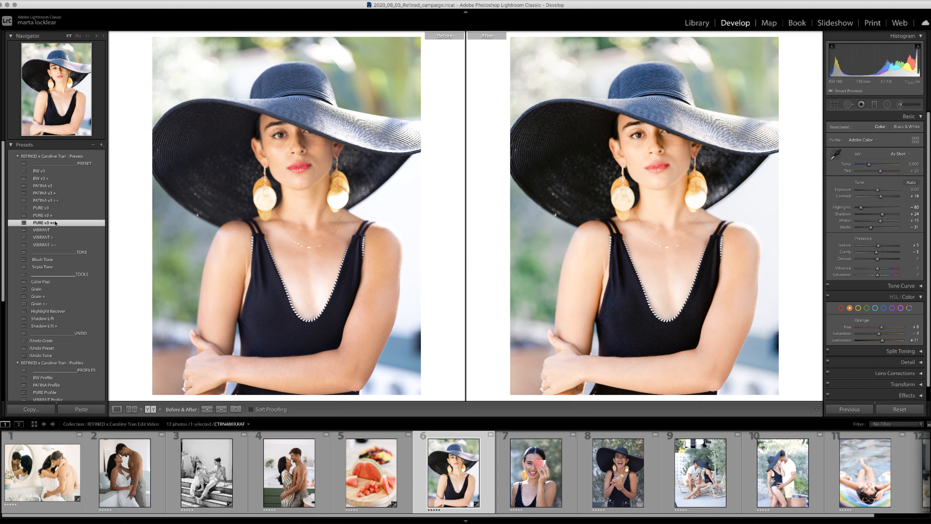
click(54, 231)
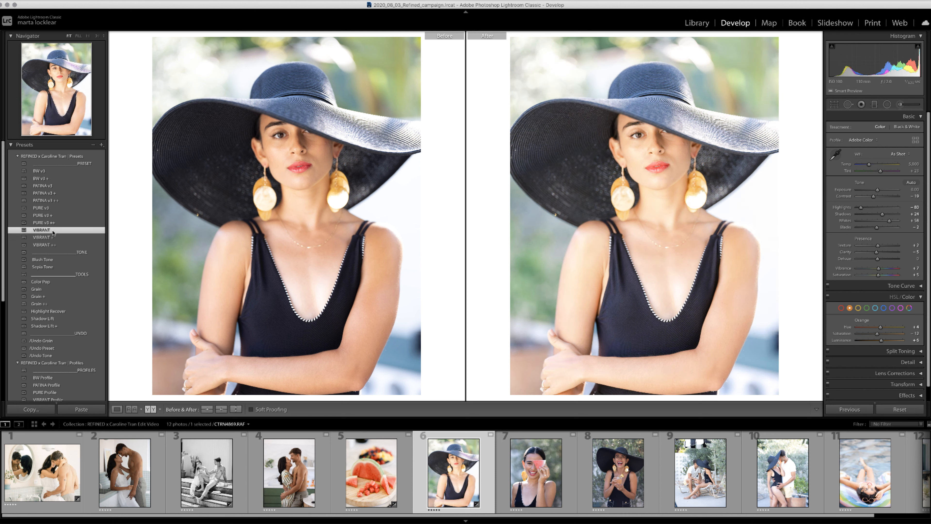
click(54, 239)
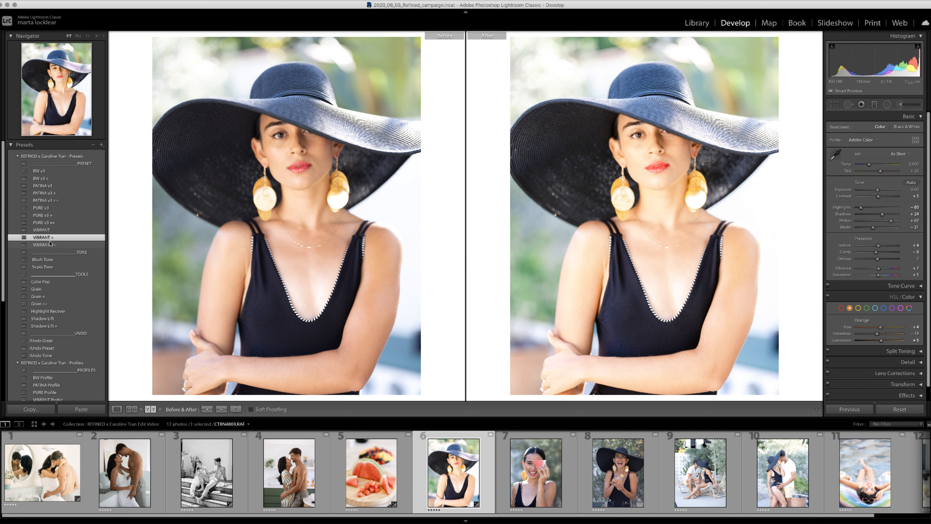
click(54, 245)
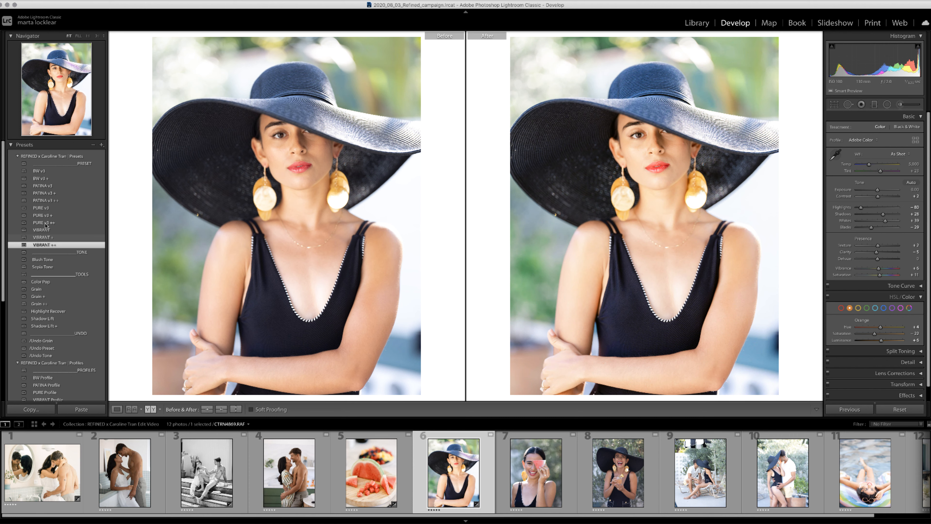
Compare PURE v3 and PURE v3 + on the hat portrait and try Blush Tone over PURE v3 +
click(46, 209)
click(47, 216)
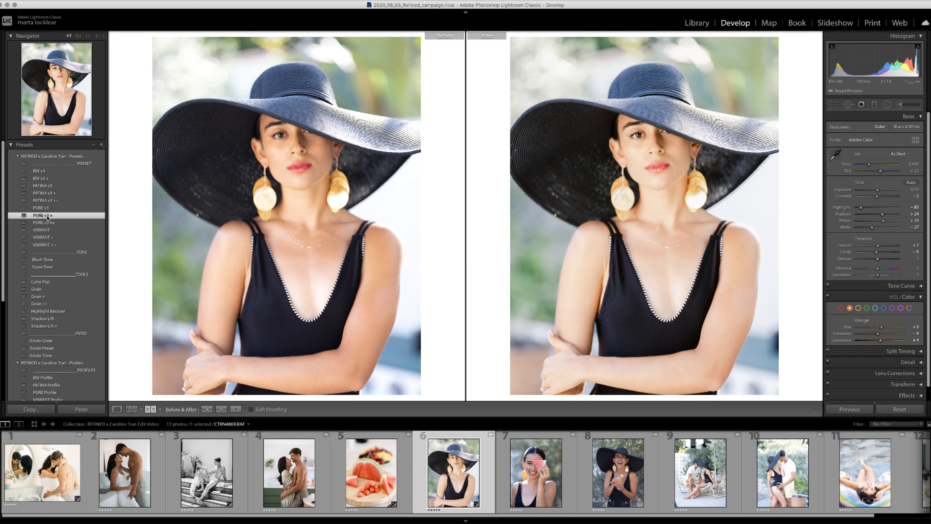
click(43, 260)
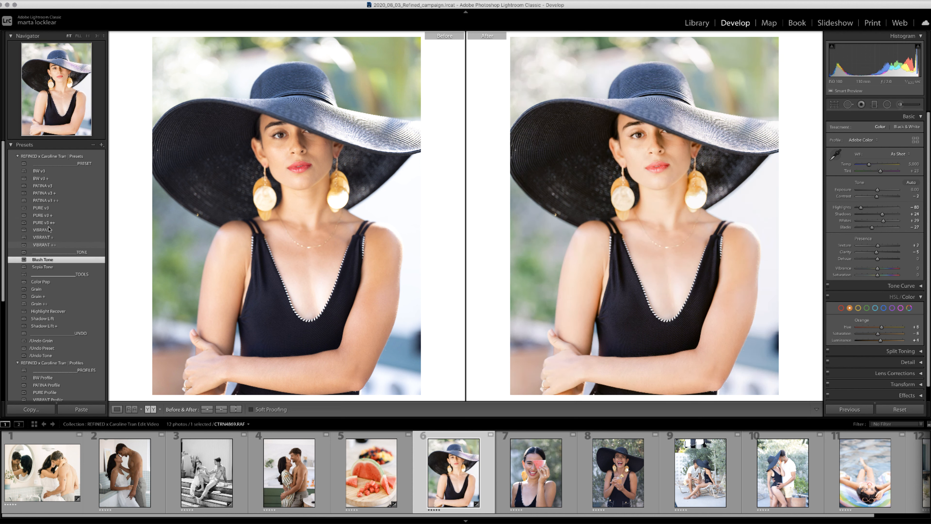
Apply PURE v3 to the hat portrait, copy its settings to the Before view, and add Blush Tone
click(46, 208)
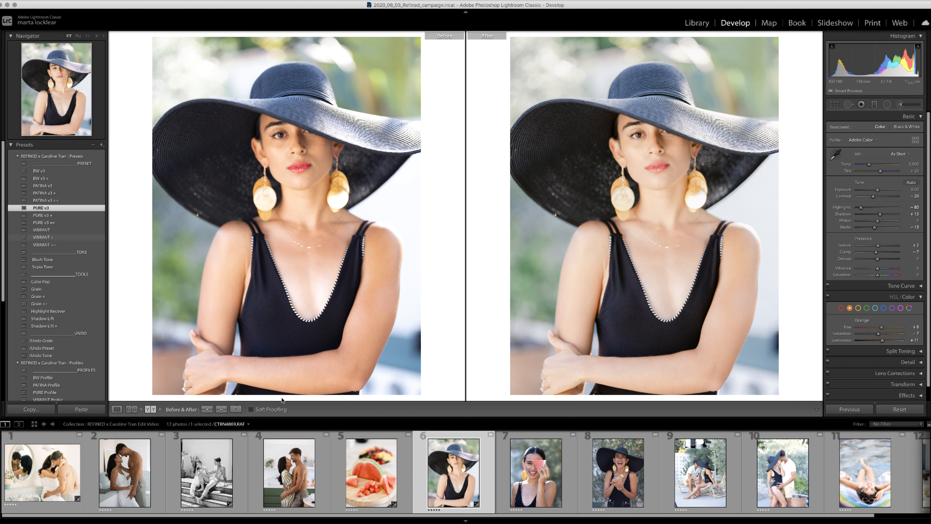
click(222, 410)
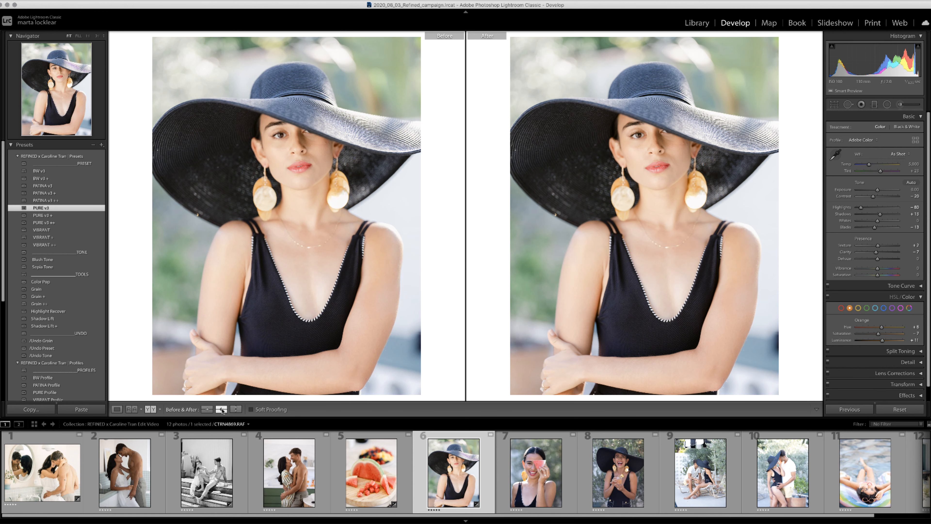
click(51, 260)
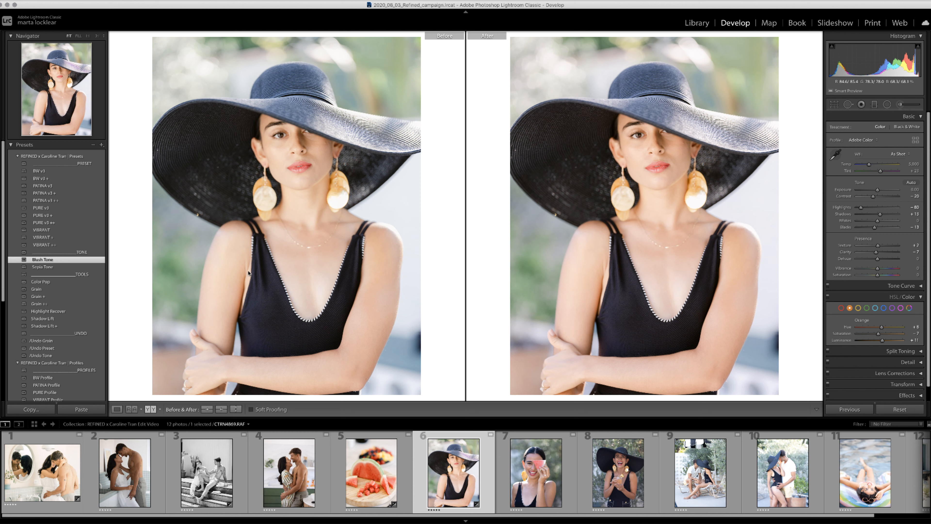
Go to the seventh photo, the portrait with the watermelon slice, apply PATINA v3 and warm the color temperature slightly
click(547, 474)
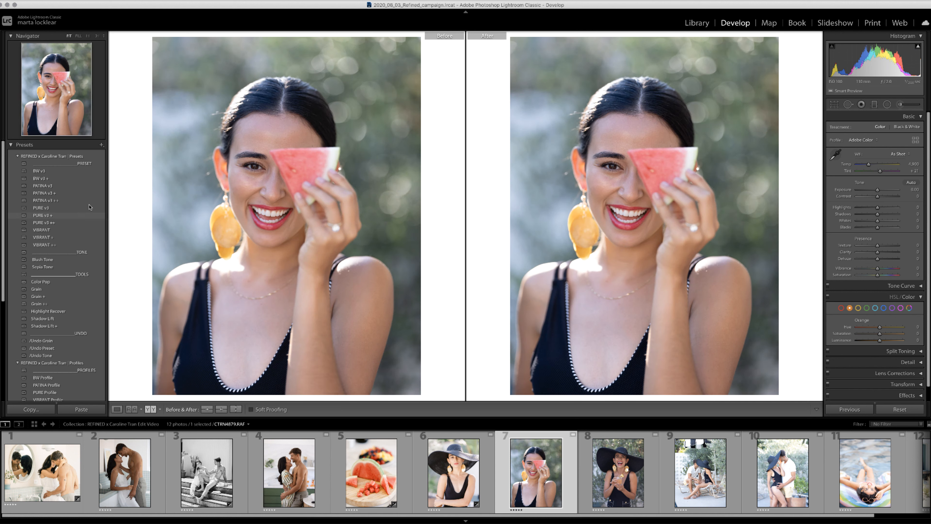
click(50, 186)
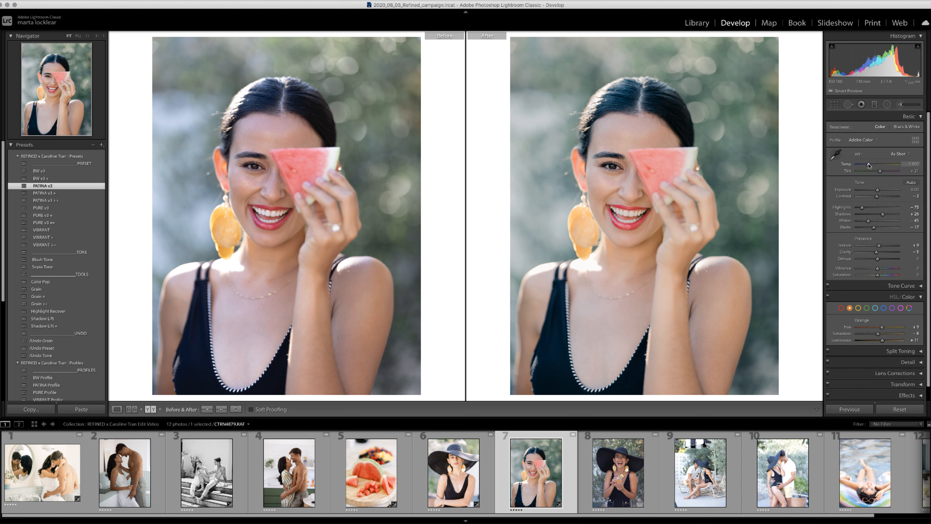
mouse_move(869, 165)
mouse_down()
mouse_move(880, 172)
mouse_move(873, 166)
mouse_up()
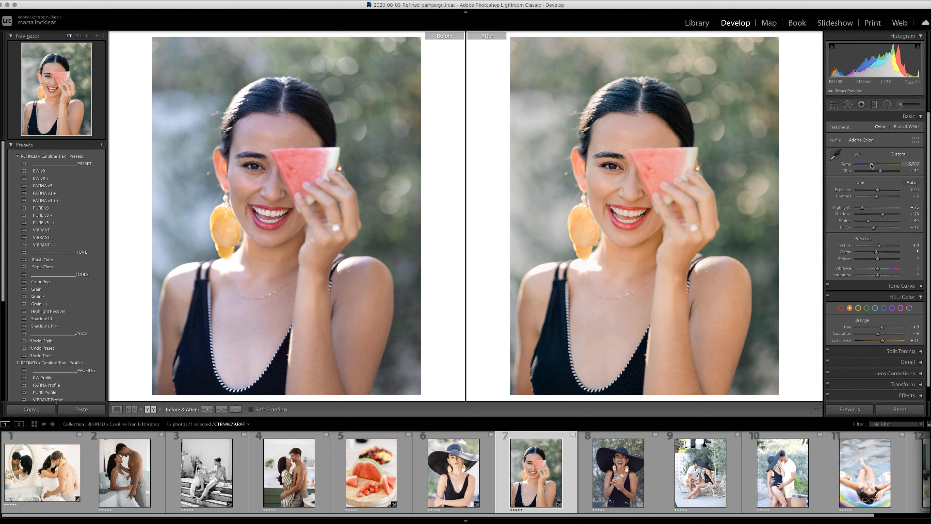
Try PATINA v3 + and PATINA v3 ++ with Shadow Lift and Shadow Lift +, and nudge the exposure by 0.05
click(49, 193)
click(50, 200)
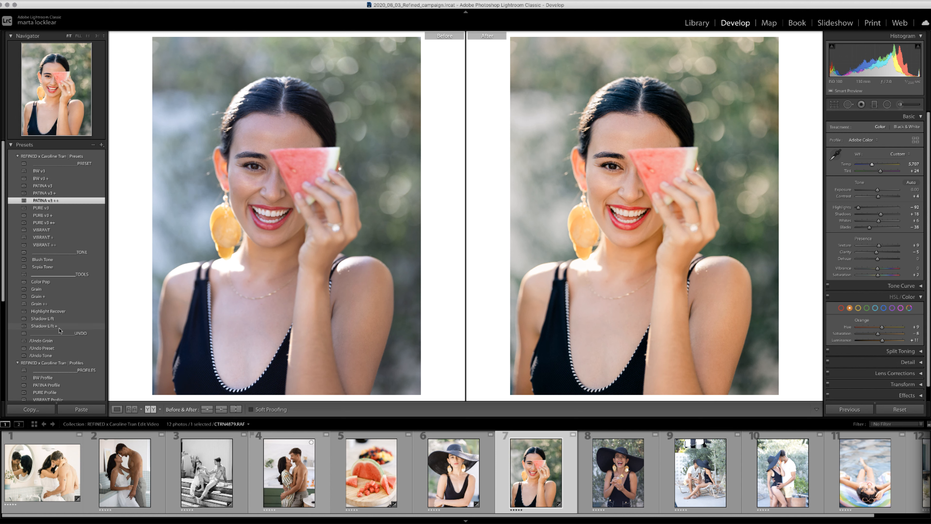
click(57, 320)
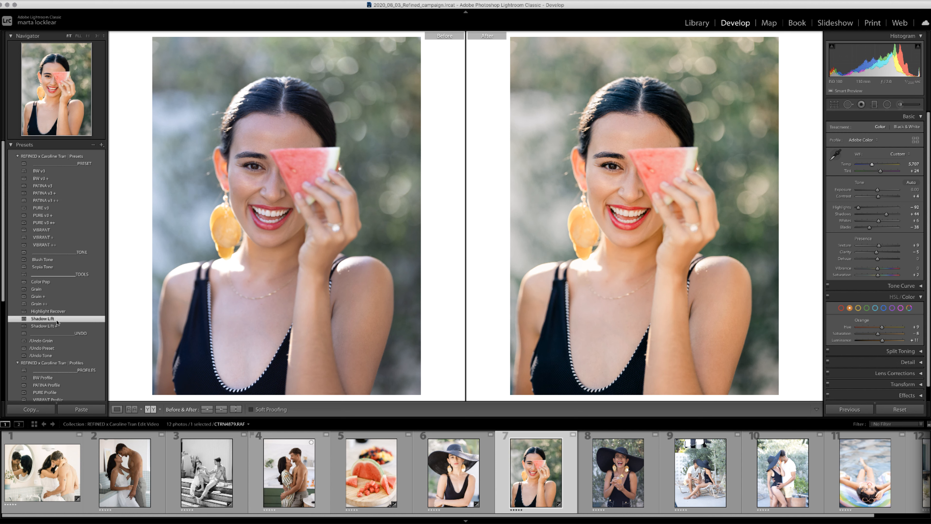
click(57, 326)
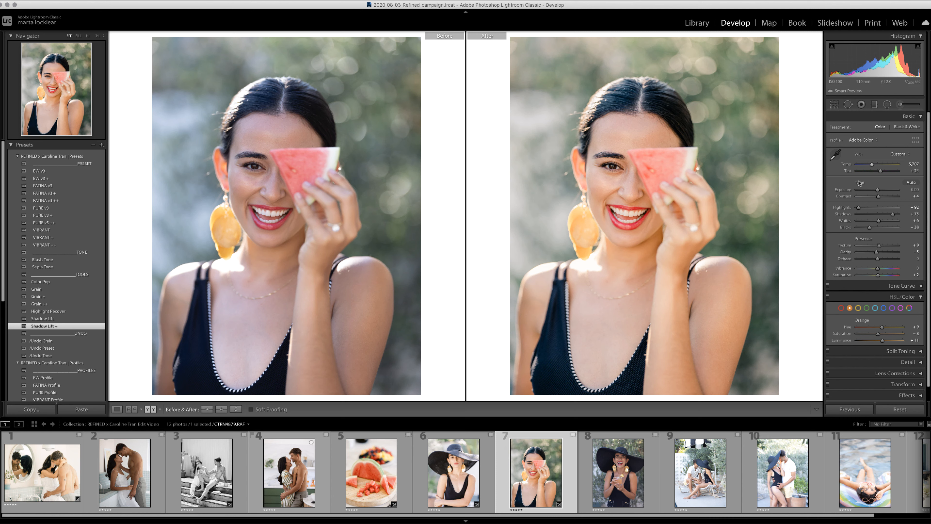
drag(877, 191, 877, 190)
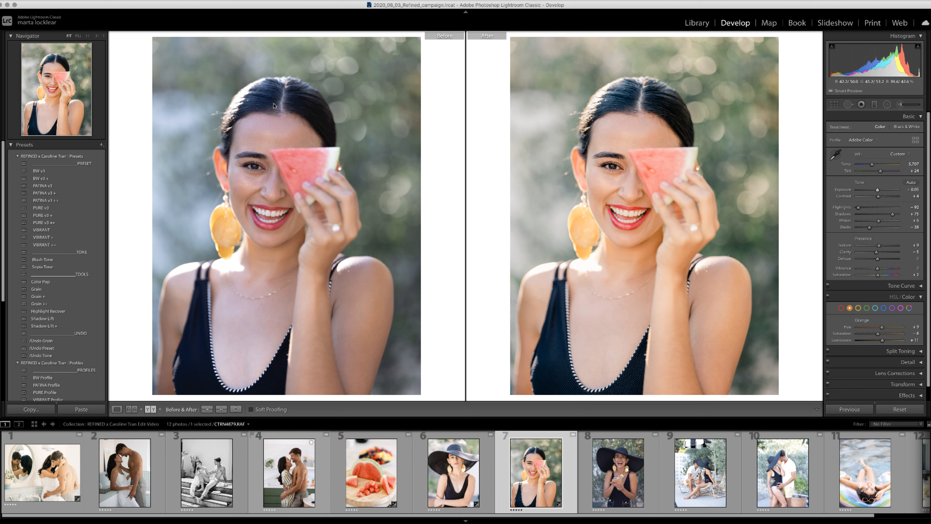
Try PURE v3 and PURE v3 + on the watermelon-slice portrait, setting contrast to -19, blacks to -11 and exposure to 0
click(56, 209)
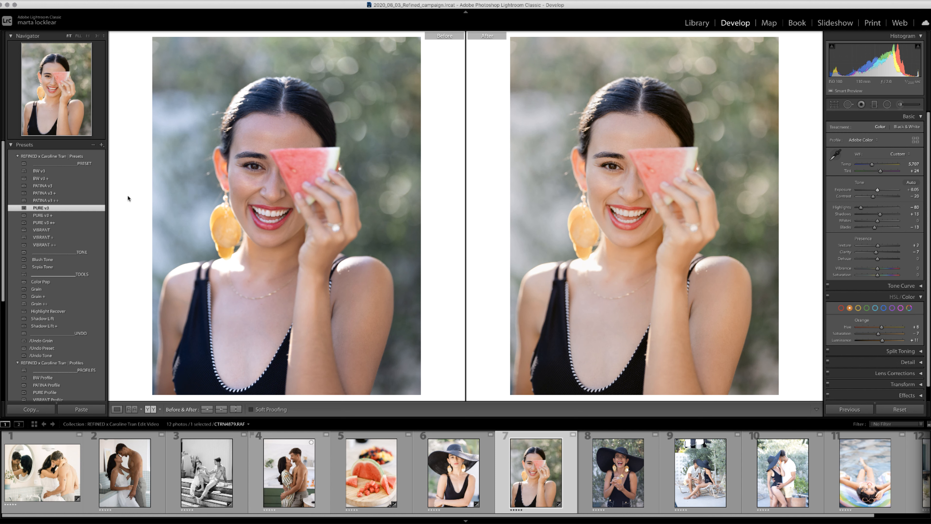
click(44, 215)
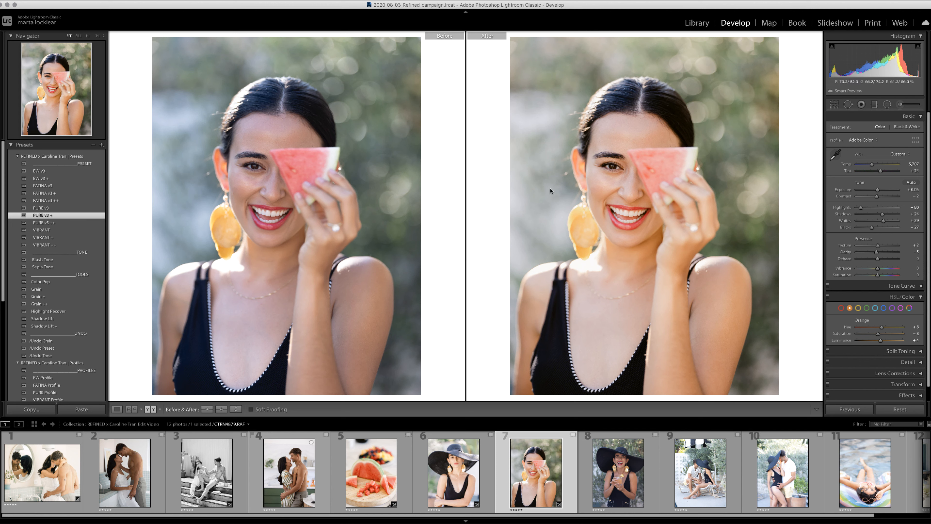
drag(877, 196, 875, 227)
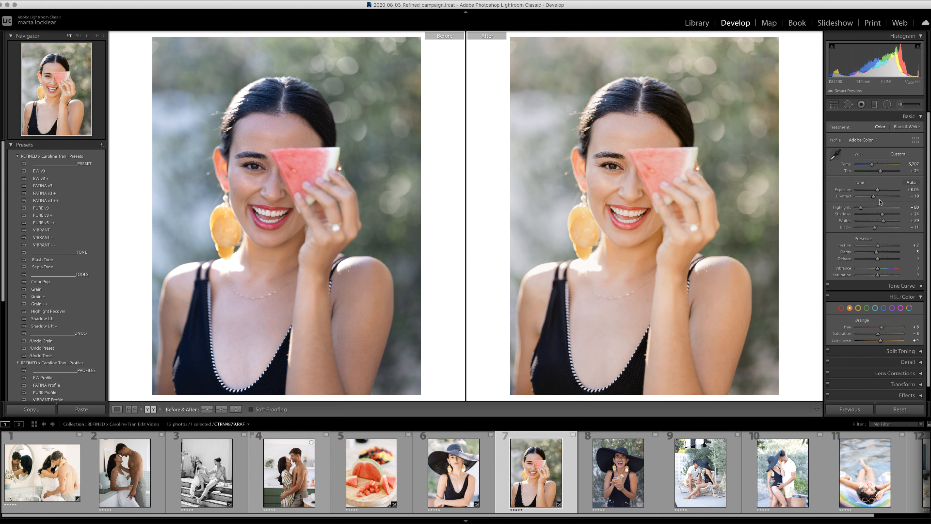
drag(877, 191, 877, 190)
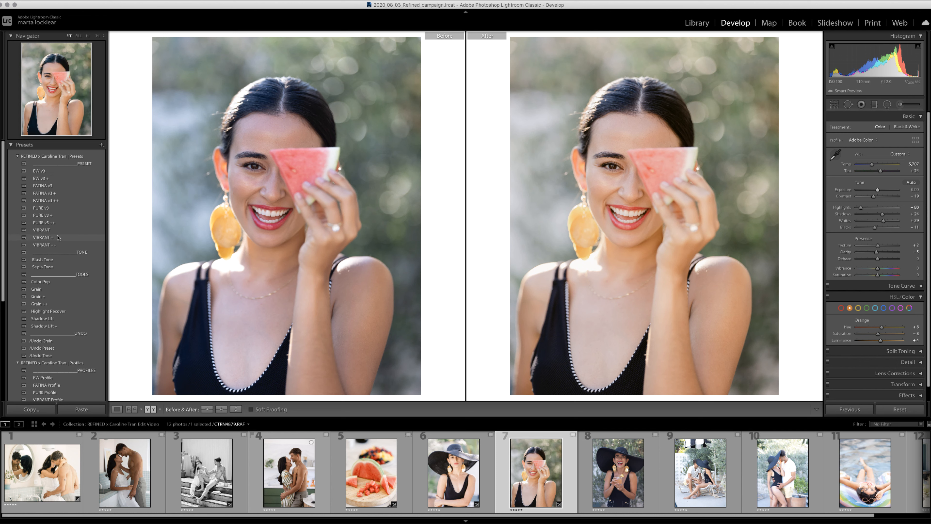
Try PURE v3 ++ and the three VIBRANT presets on the watermelon-slice portrait, and raise the exposure to +0.25
click(55, 224)
click(55, 231)
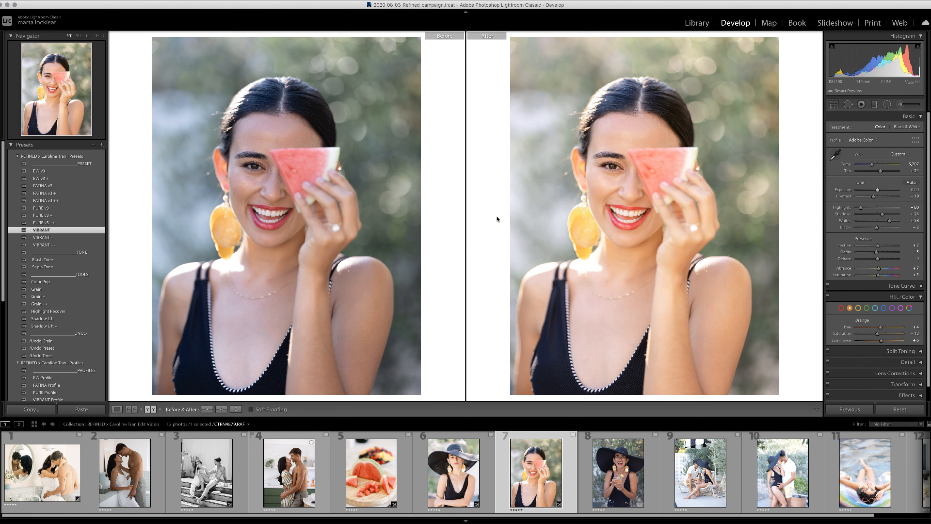
click(51, 240)
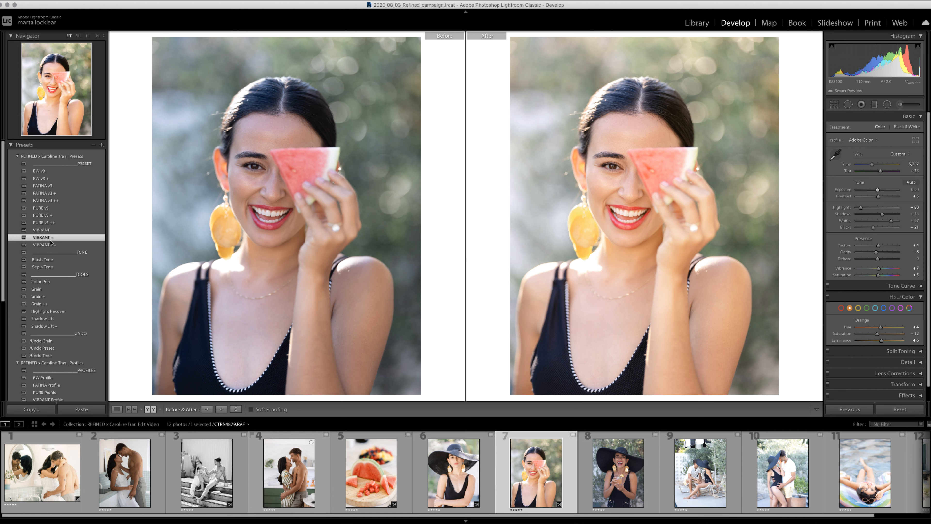
click(51, 245)
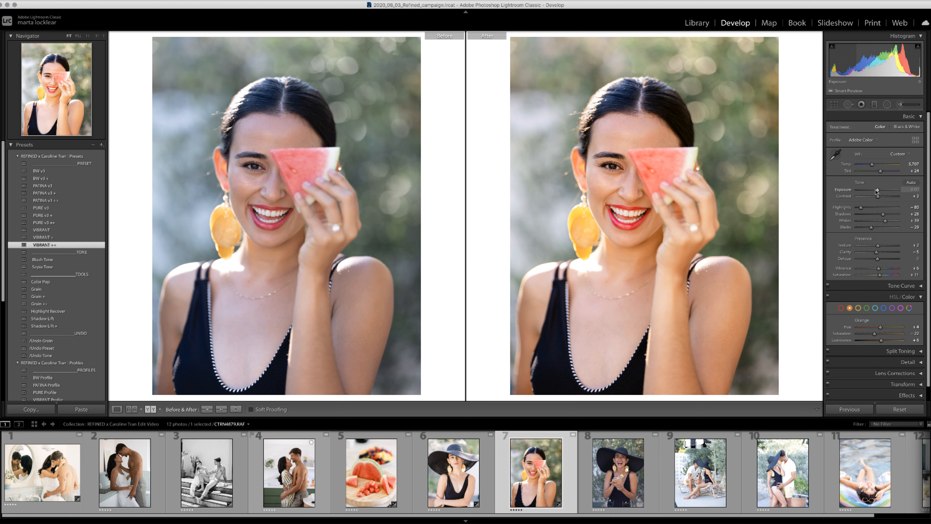
drag(876, 191, 878, 191)
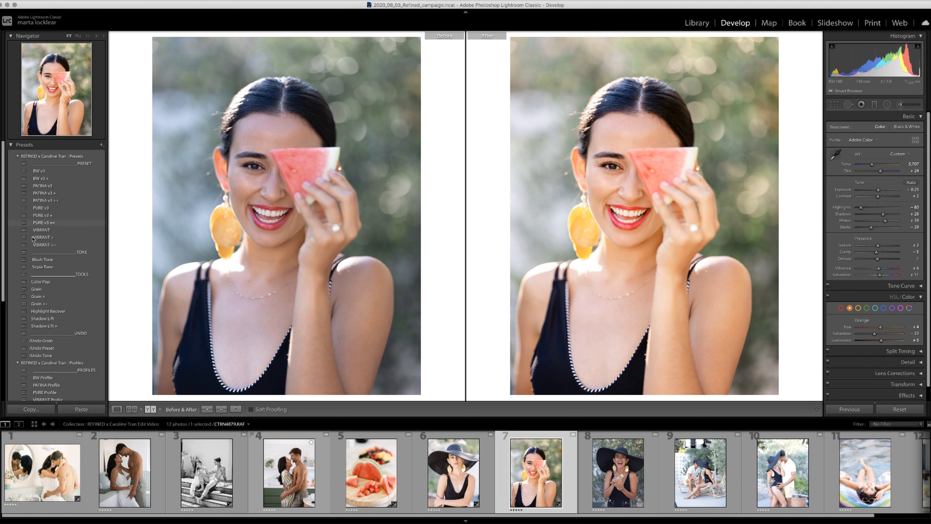
Settle on the VIBRANT preset for the watermelon-slice portrait and lower the exposure to +0.05
click(49, 231)
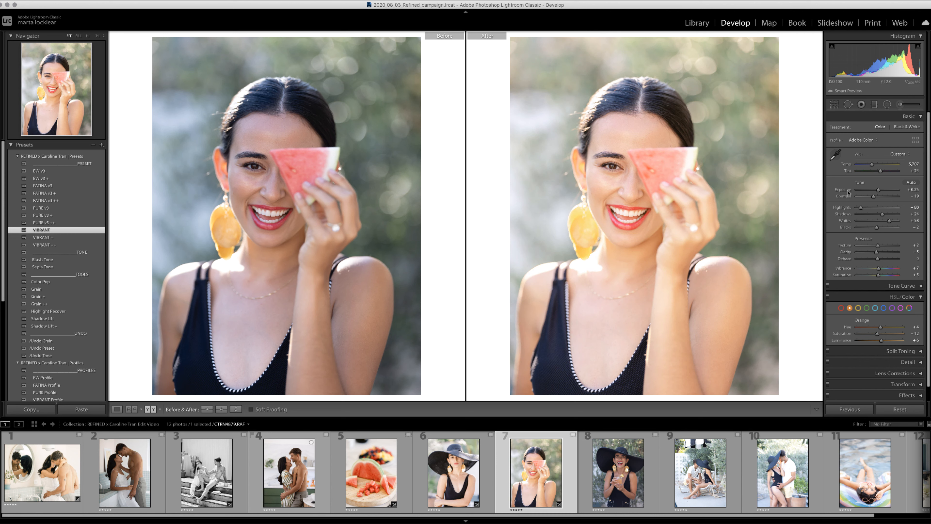
drag(878, 189, 877, 189)
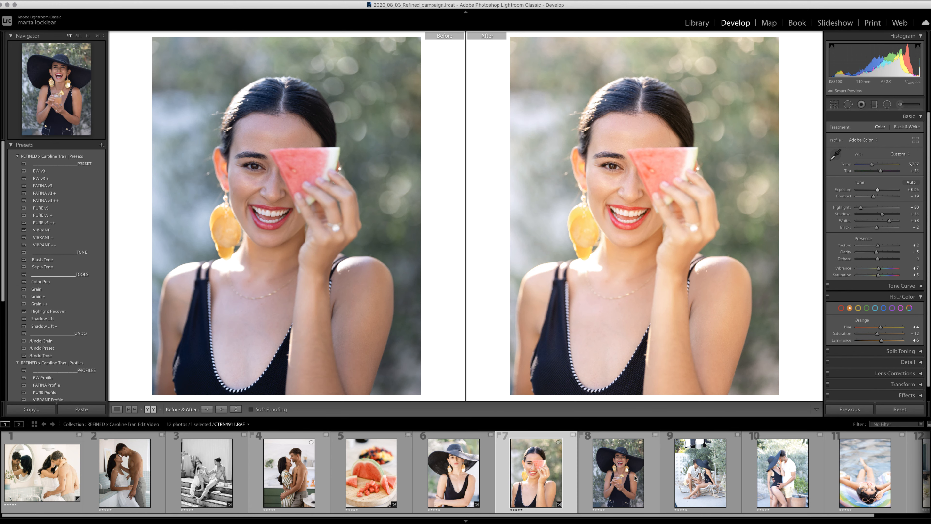
Try BW v3 and BW v3 + on the photo of the couple on rattan loungers, and set the exposure to -0.35
scroll(624, 477, down, 2)
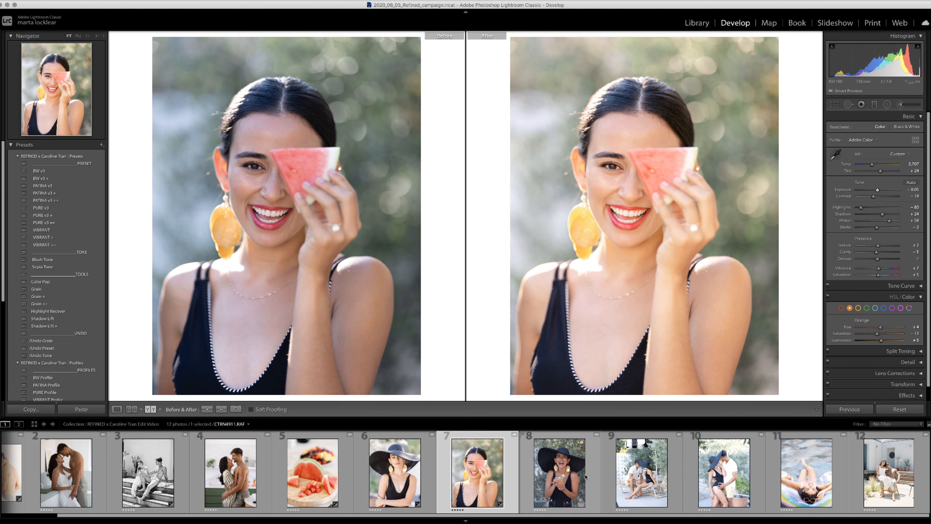
click(641, 473)
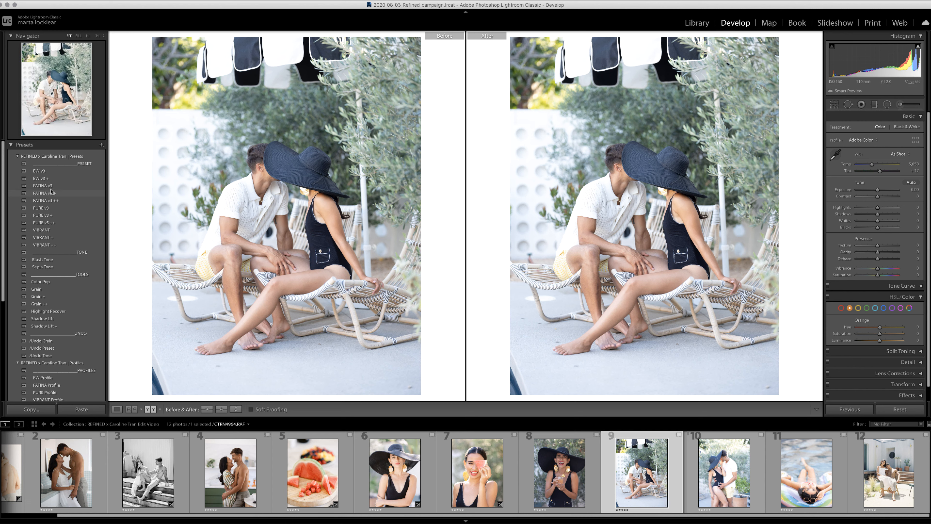
click(58, 172)
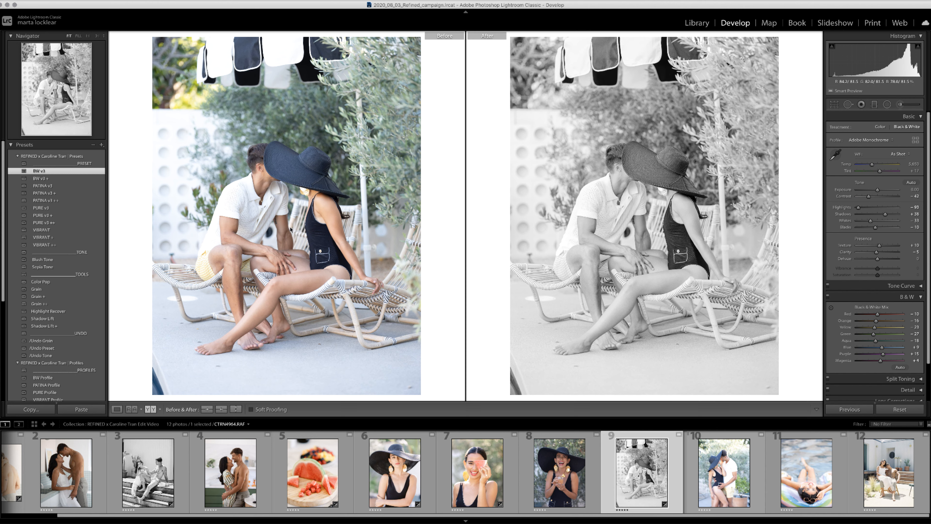
drag(877, 190, 876, 190)
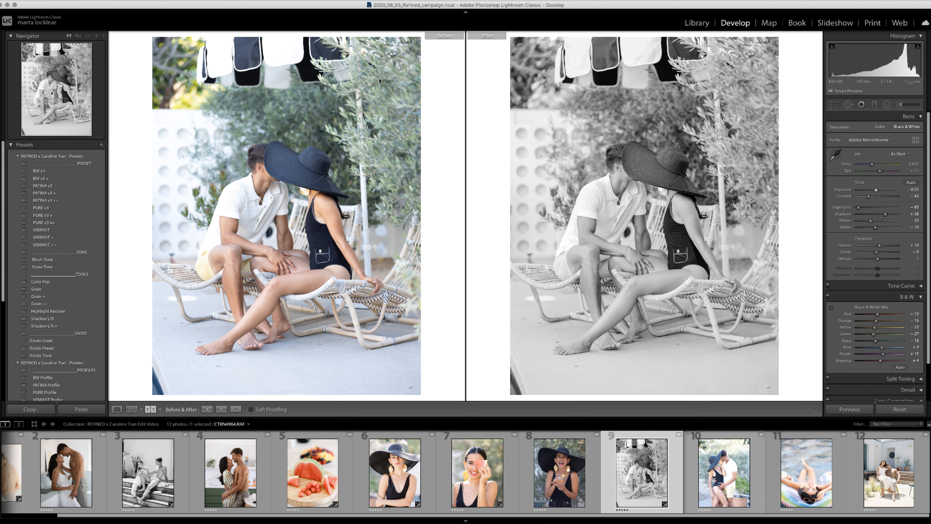
click(48, 179)
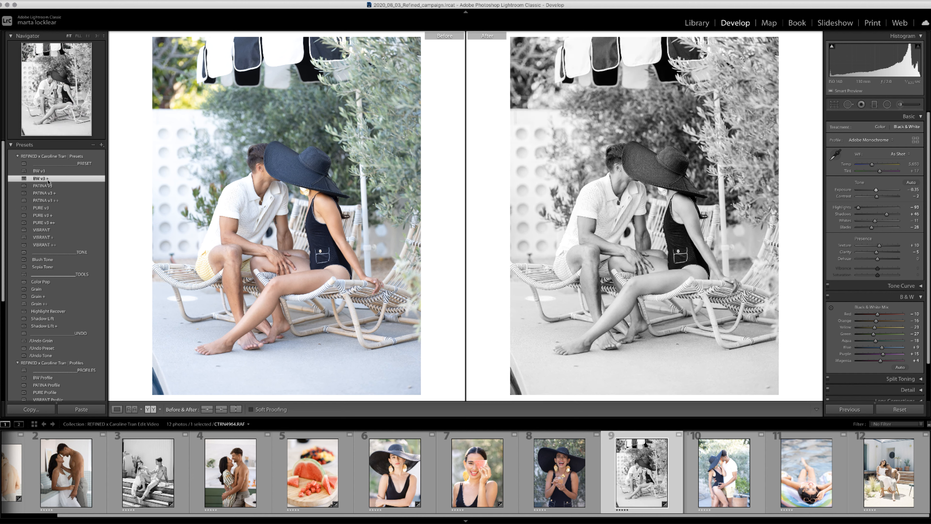
Try PATINA v3 on the rattan-lounger couple and warm the white balance to temperature 6,355 and tint +25
click(48, 186)
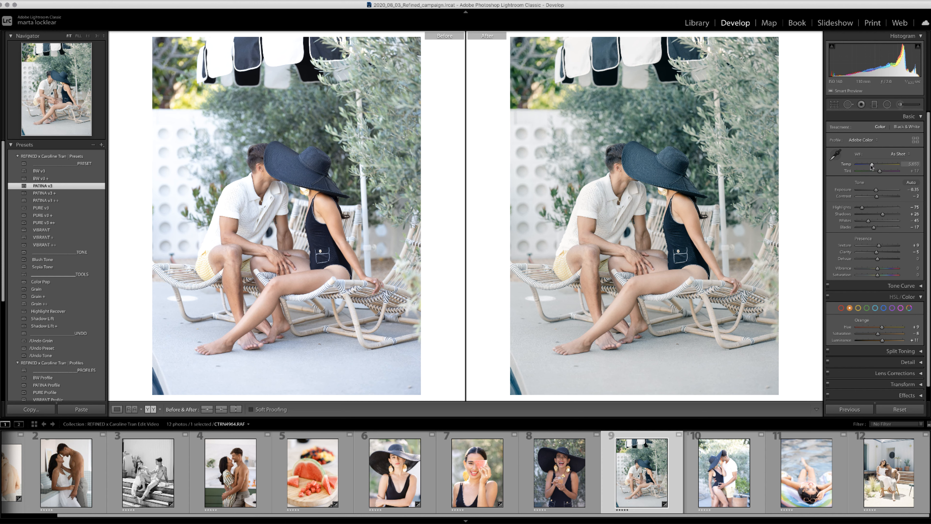
drag(872, 166, 881, 171)
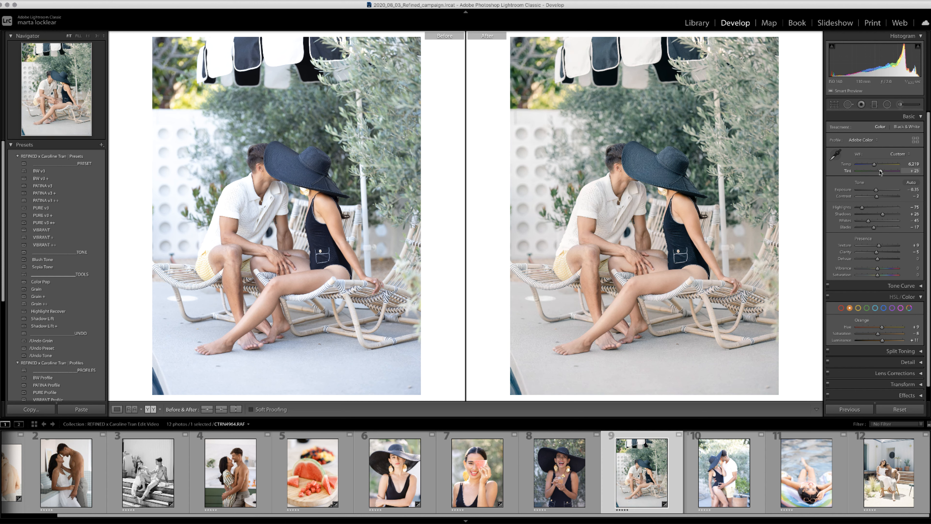
drag(874, 165, 874, 166)
Compare PATINA v3 + and ++ with the three PURE v3 presets on the rattan-lounger couple, and apply Grain + over PURE v3
click(59, 193)
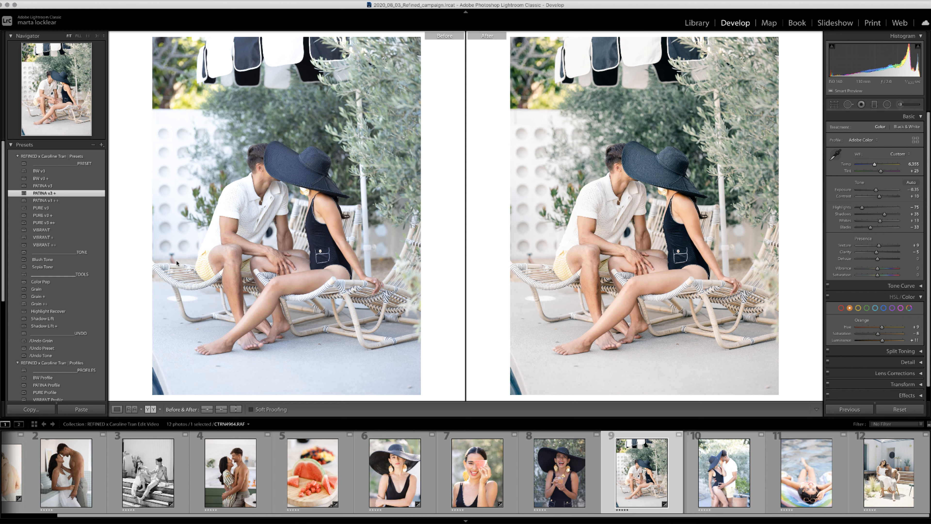
click(57, 201)
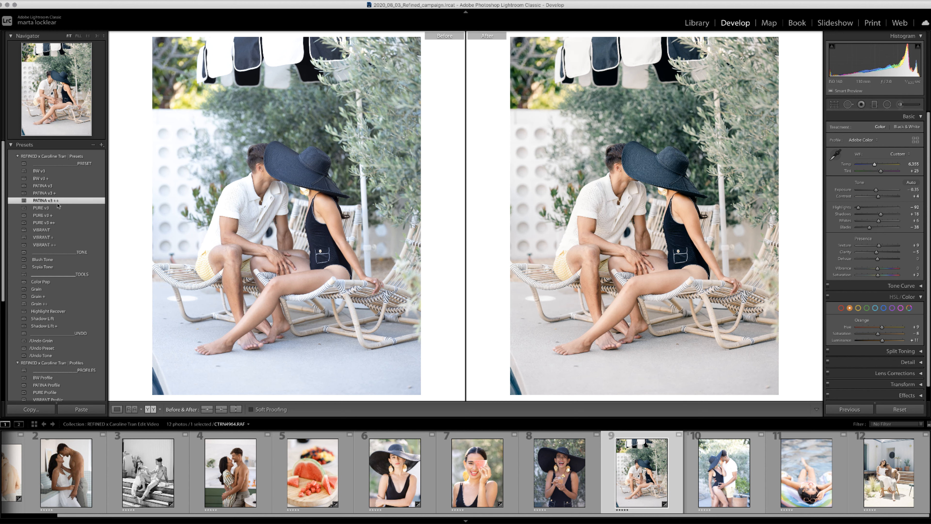
click(59, 208)
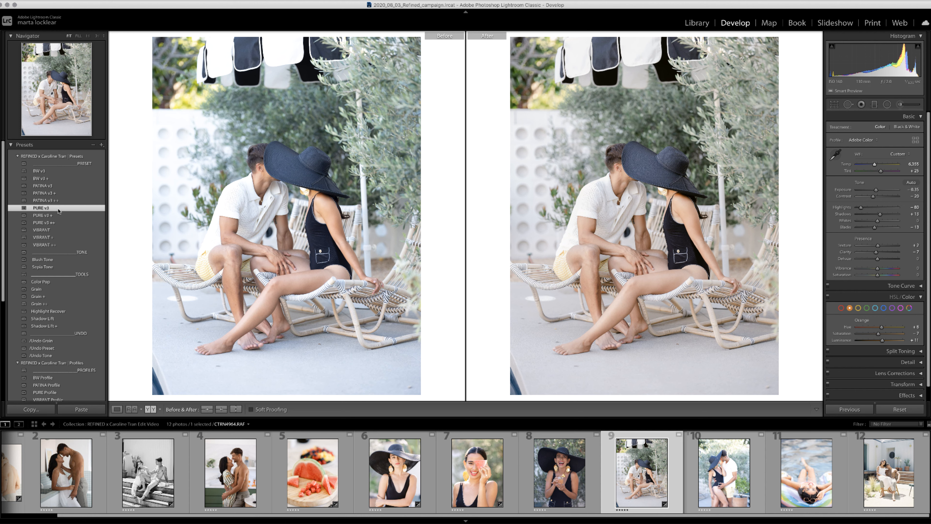
click(56, 215)
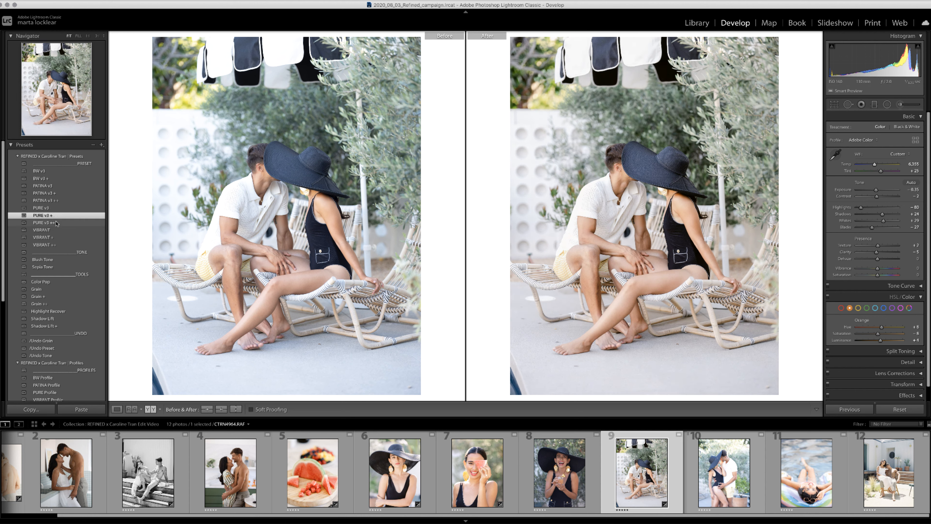
click(57, 223)
click(55, 208)
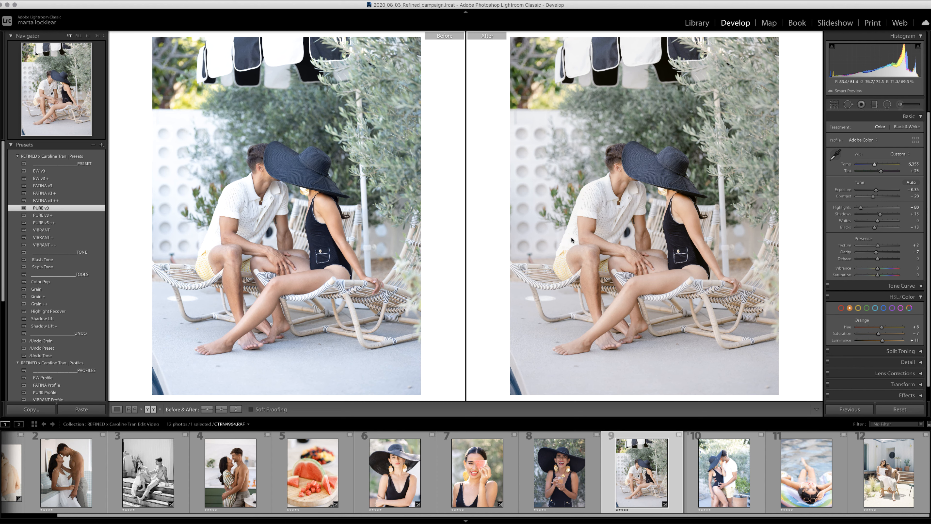
click(40, 296)
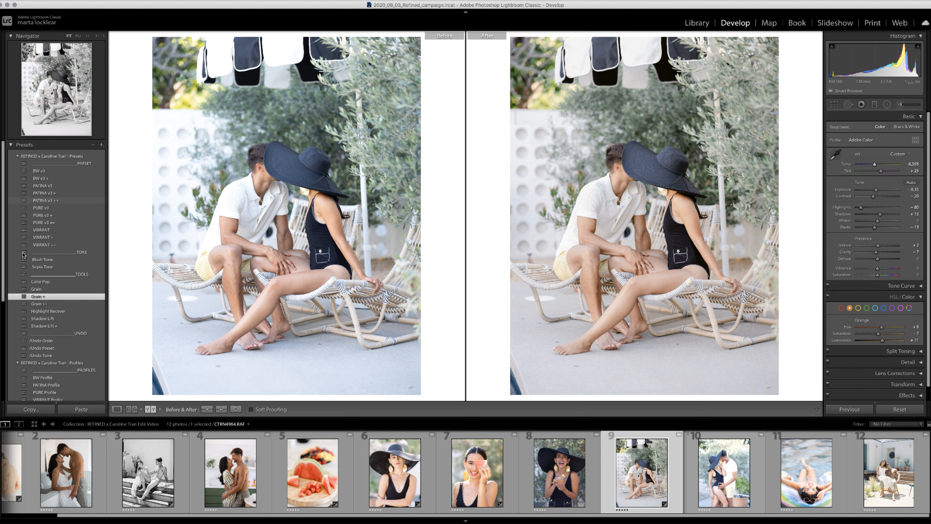
Compare PURE v3 +, PURE v3 ++, VIBRANT and VIBRANT + on the rattan-lounger couple, and settle on VIBRANT ++
click(49, 216)
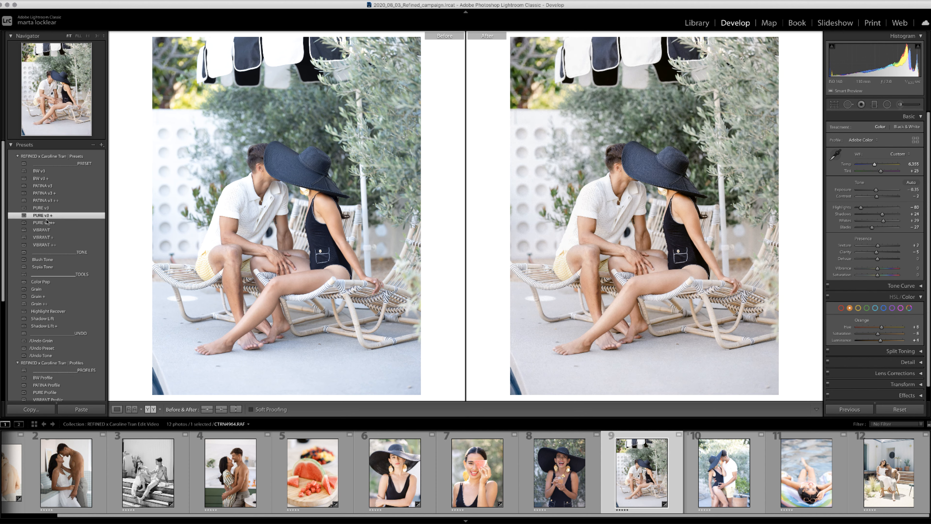
click(47, 222)
click(45, 231)
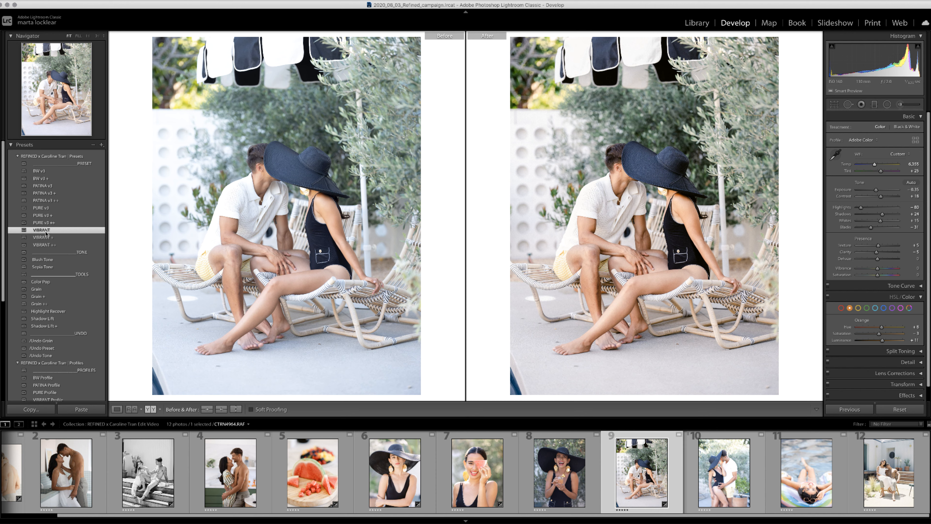
click(46, 238)
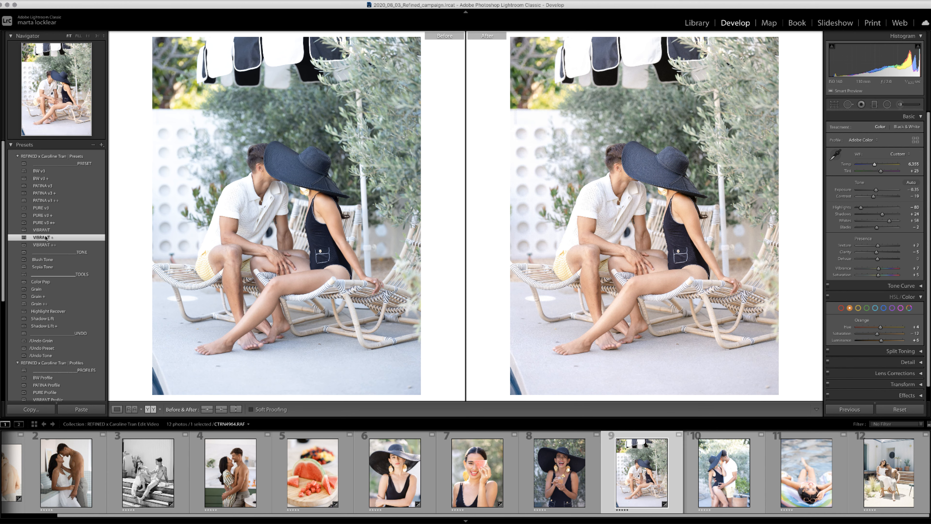
click(44, 245)
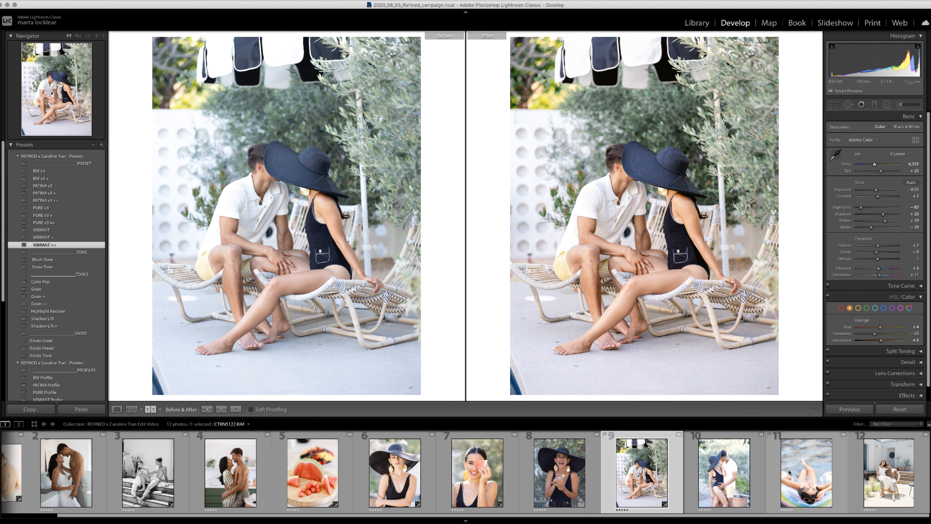
Lower the exposure of the rainbow pool-float photo to -0.55 and try BW v3 and BW v3 +
click(806, 473)
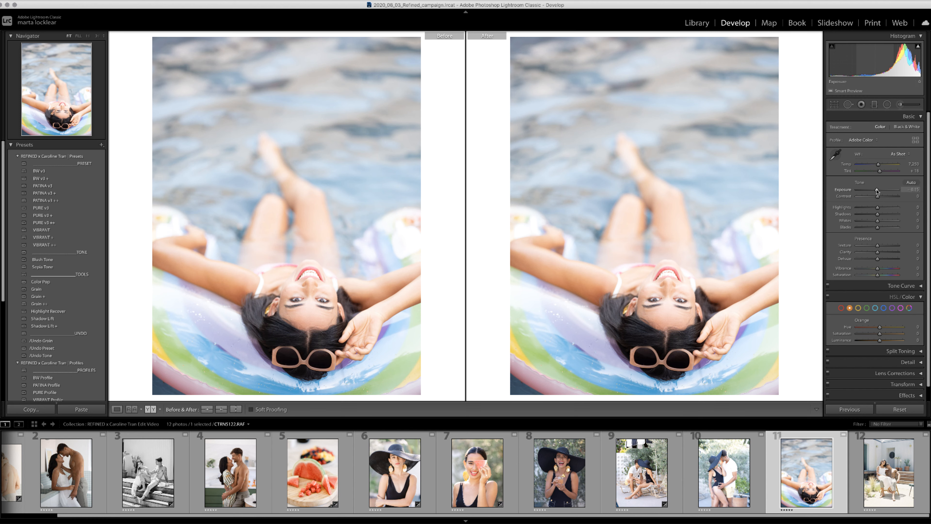
drag(877, 190, 875, 191)
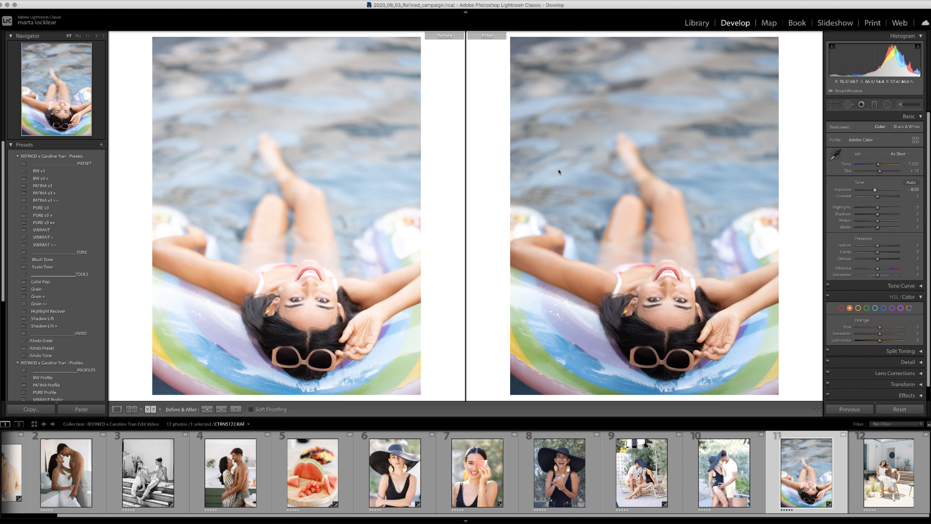
click(51, 172)
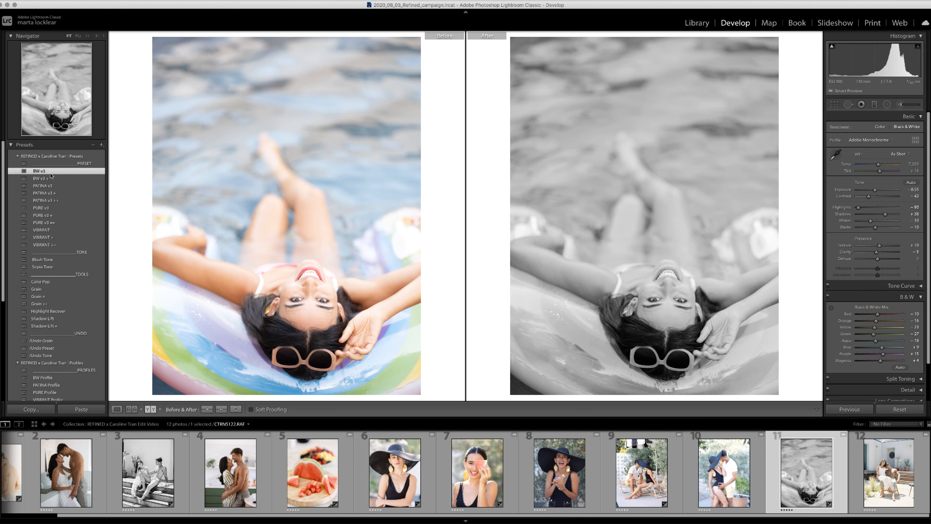
click(48, 179)
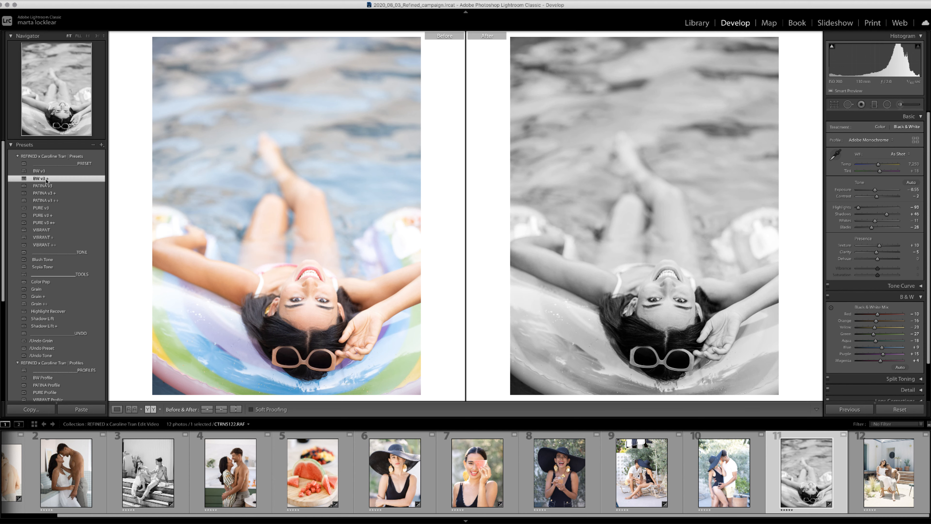
Try the three PATINA v3 presets on the pool-float photo, setting the white balance to temperature 7,359 and tint +20
click(47, 186)
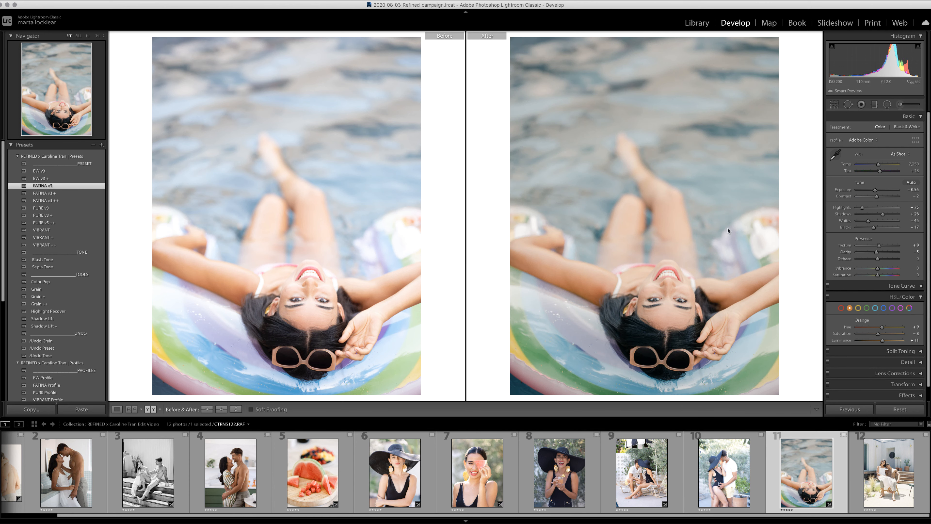
drag(879, 165, 879, 166)
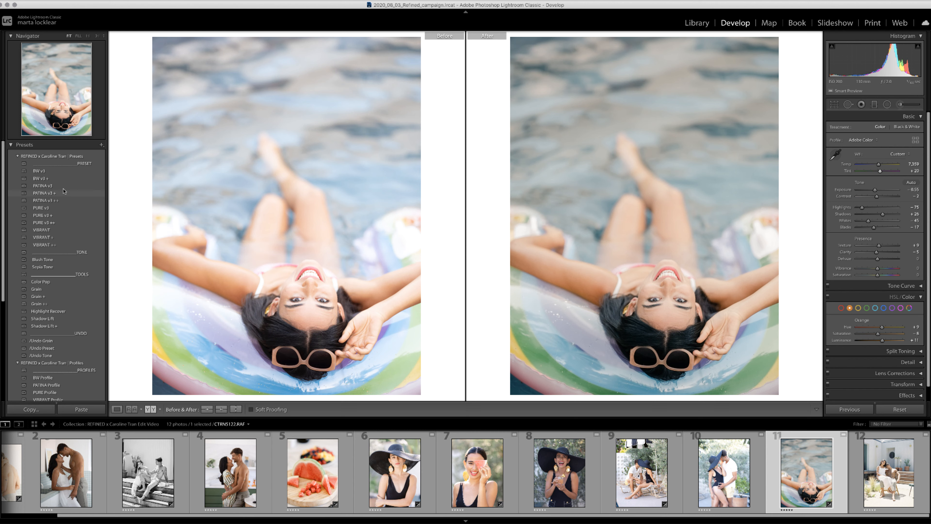
click(50, 192)
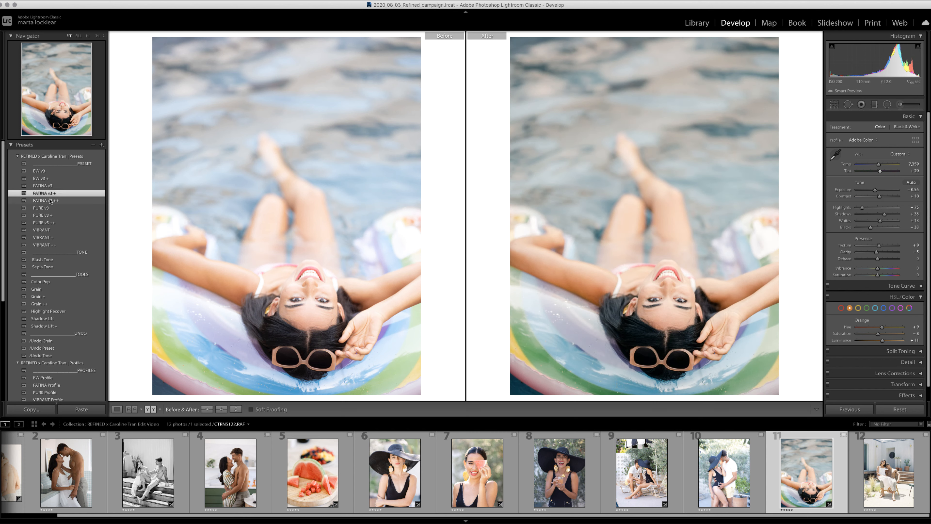
click(50, 200)
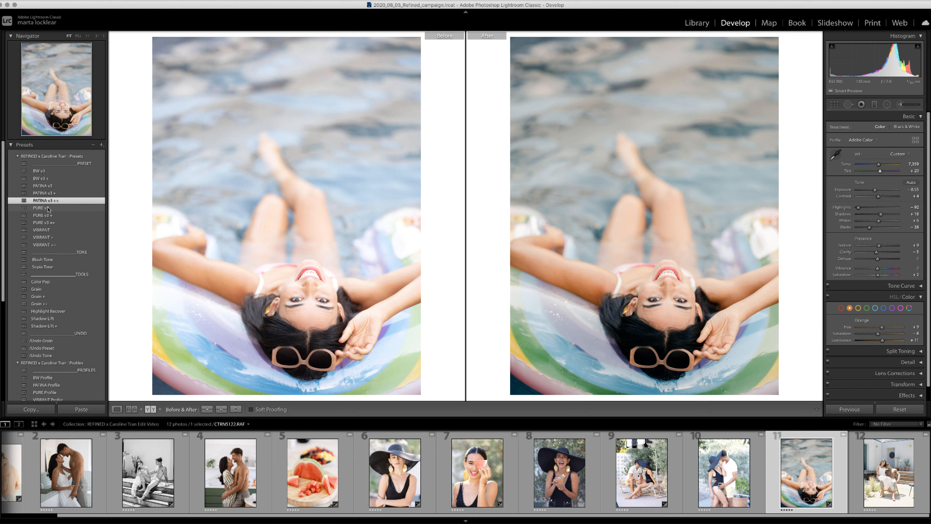
Try PURE v3, PURE v3 + and PURE v3 ++ on the pool-float photo, raising the exposure to -0.35
click(48, 207)
click(46, 214)
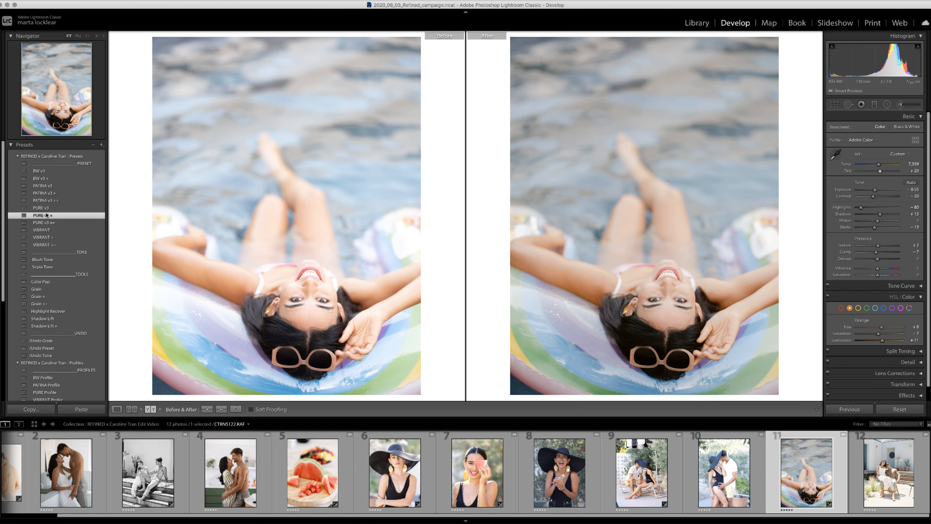
drag(875, 190, 876, 190)
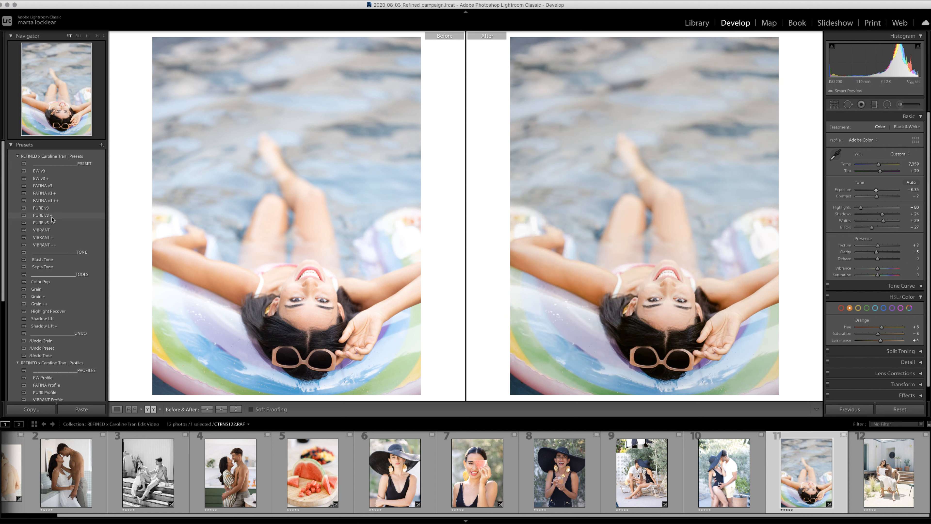
click(44, 223)
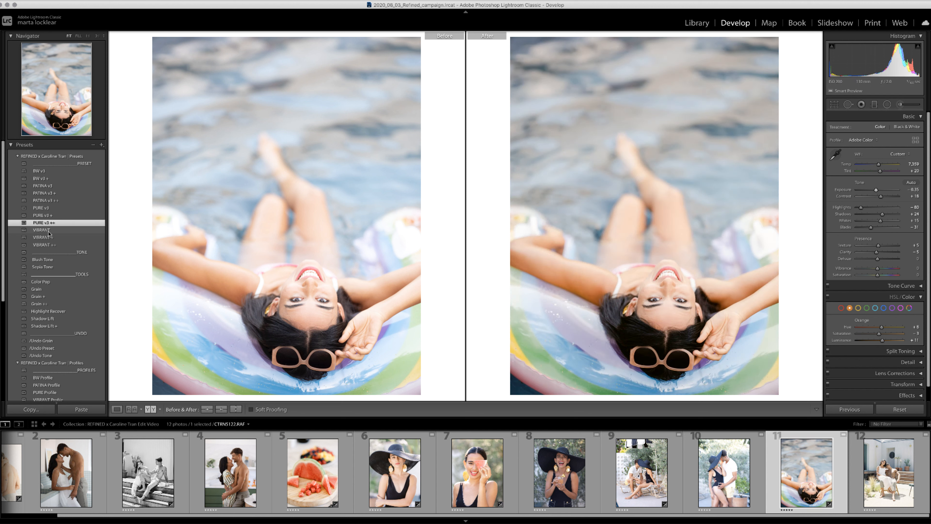
Compare the VIBRANT presets on the pool-float photo and settle on VIBRANT ++, with exposure -0.45 and temperature 7,060
click(49, 230)
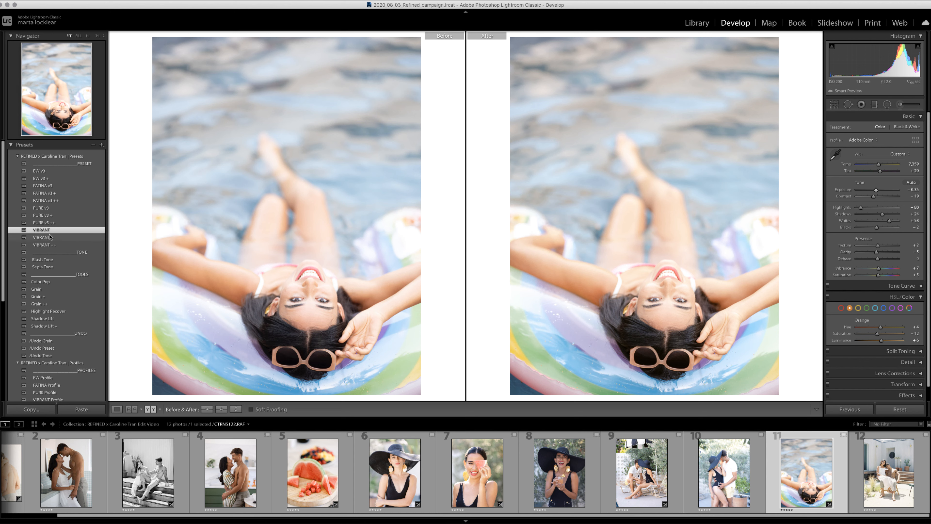
click(50, 237)
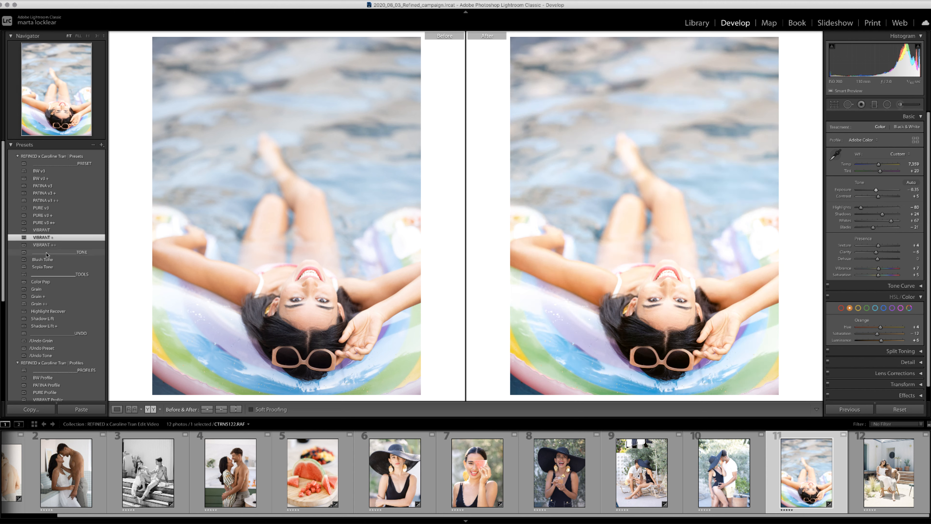
drag(876, 191, 878, 196)
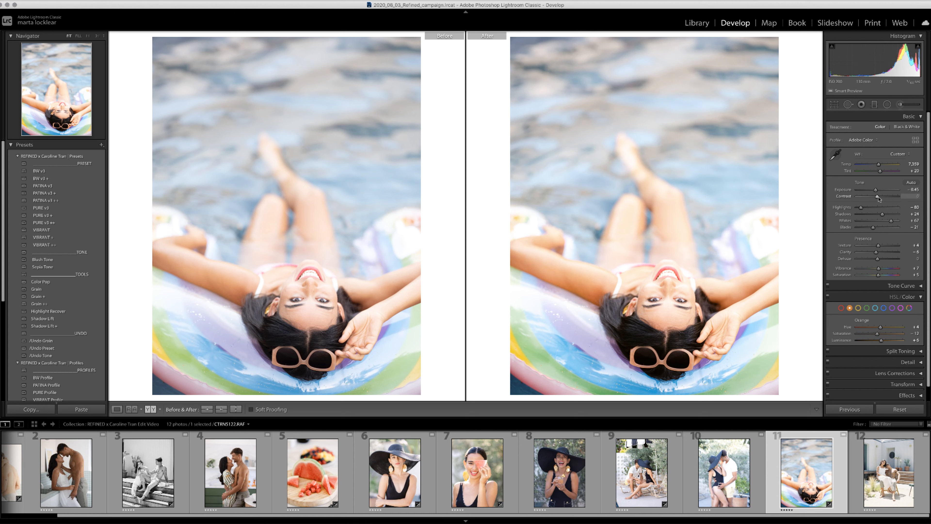
drag(878, 165, 877, 165)
click(48, 244)
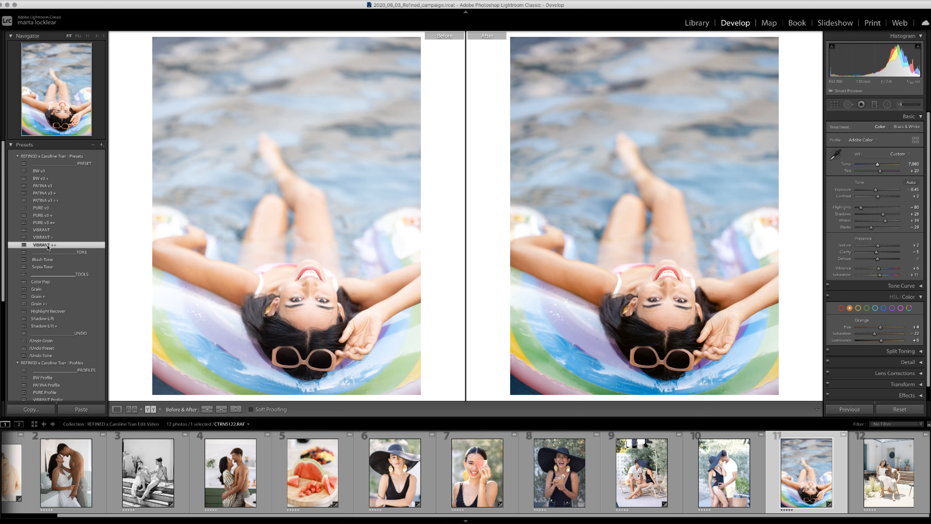
Remove the photo of the couple seated on a chair in front of the white house from the collection
click(880, 481)
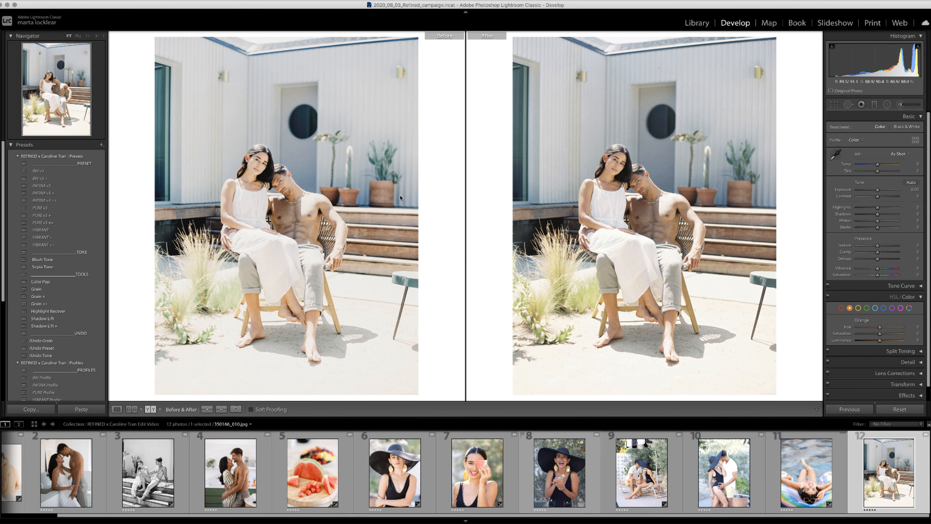
click(218, 410)
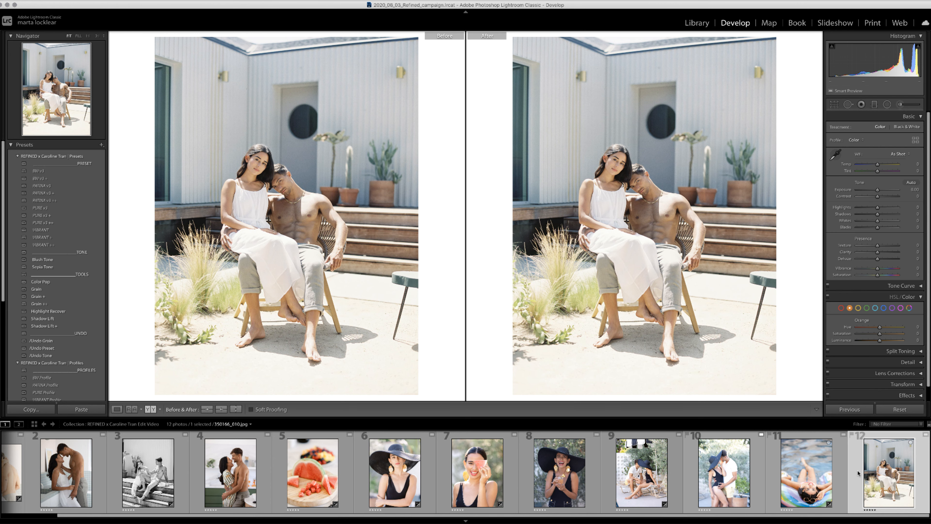
key(Delete)
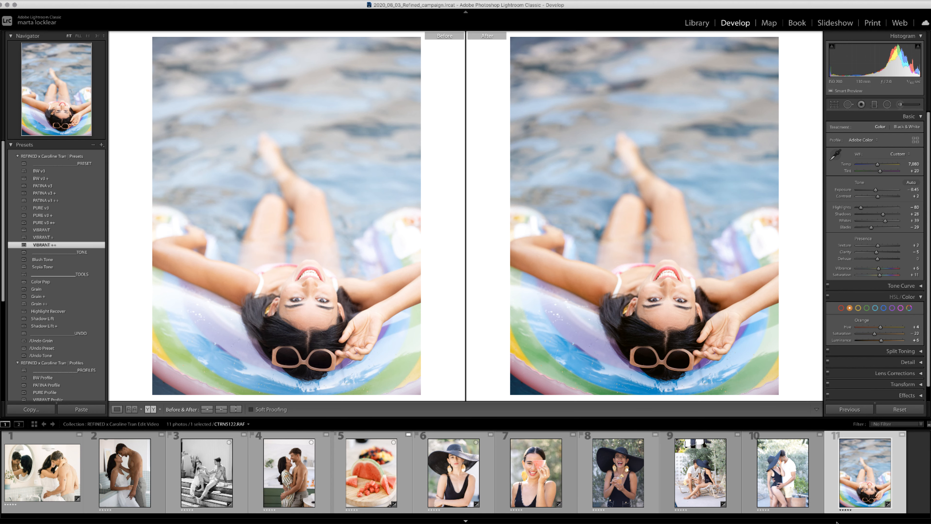
On the laughing woman in the black hat photo, try the BW v3 and BW v3 + presets and raise the exposure to +0.70
click(638, 481)
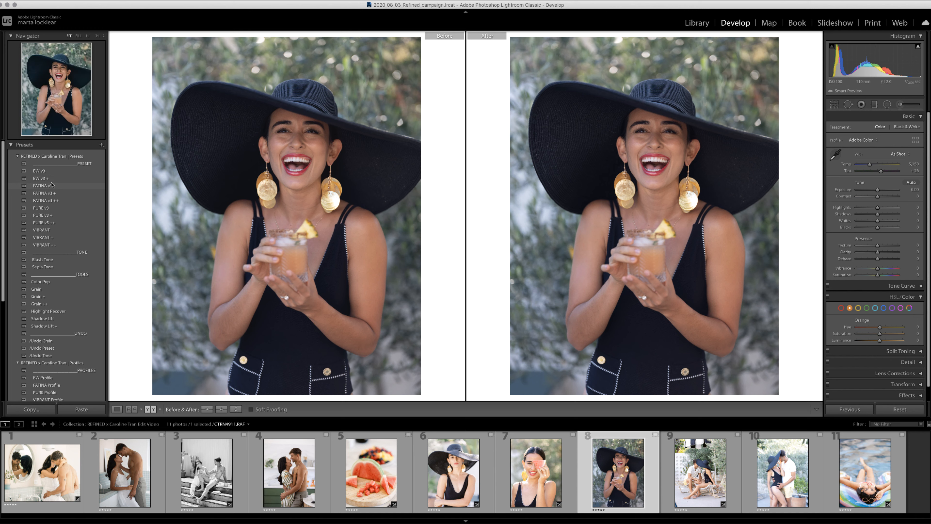
click(39, 171)
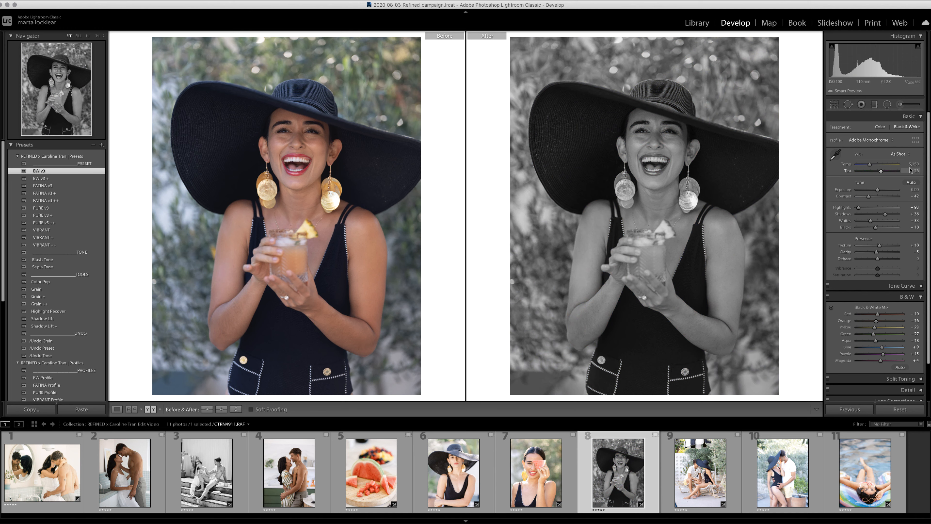
drag(877, 189, 880, 190)
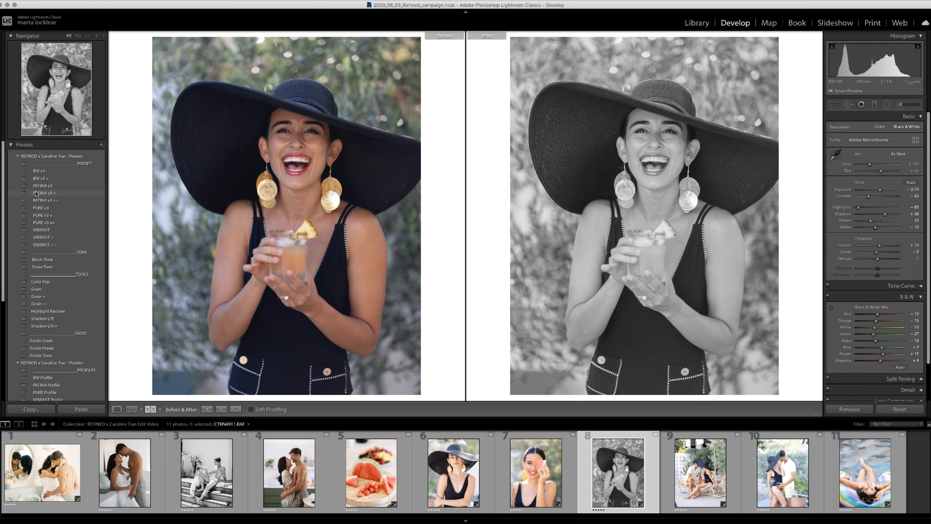
click(45, 179)
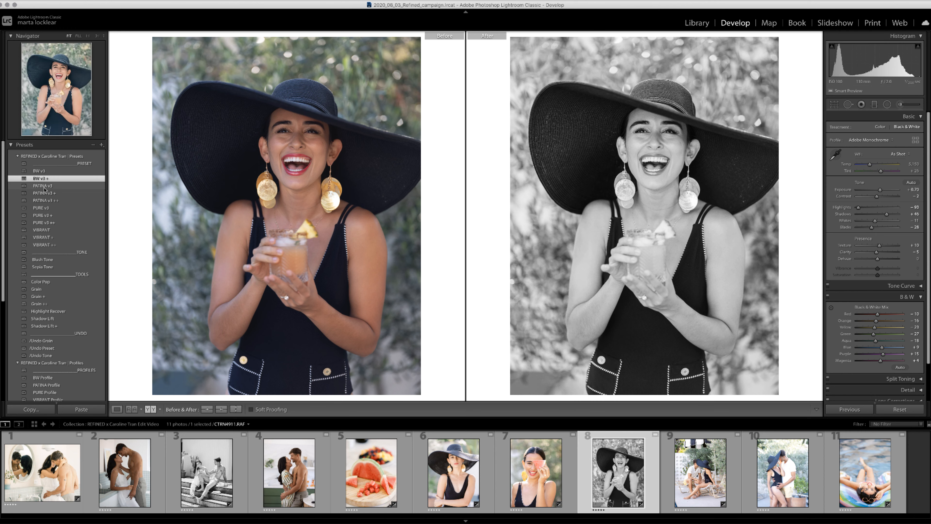
Try the three PATINA v3 presets on the laughing woman's photo, setting the white balance to temperature 5,556 and tint +18
click(46, 187)
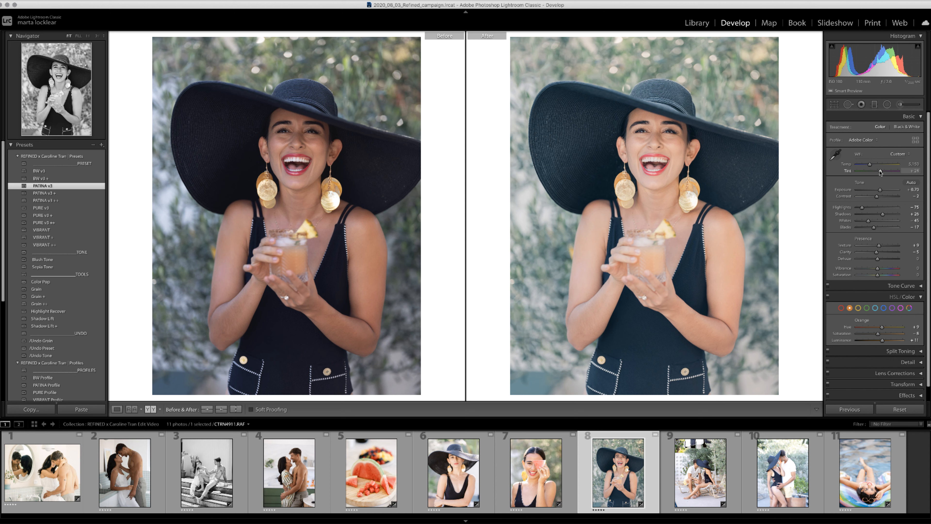
drag(881, 173, 872, 165)
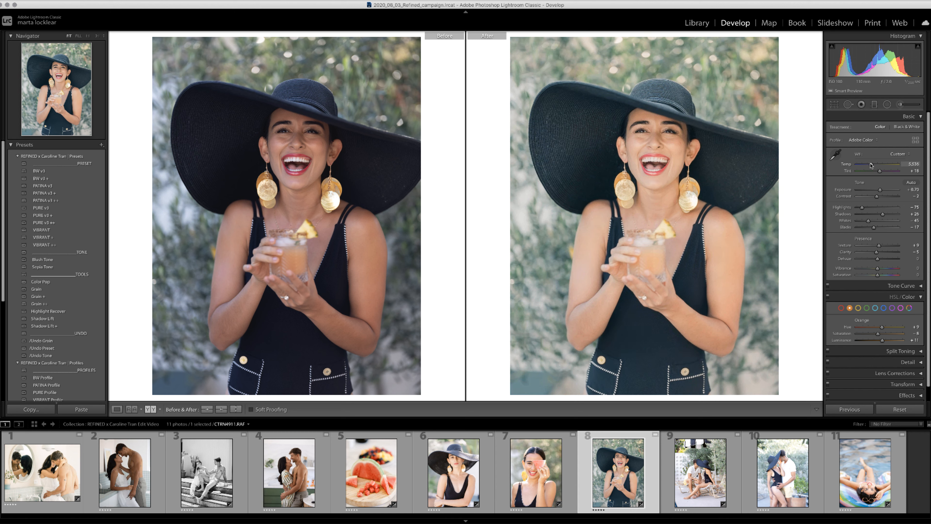
click(49, 194)
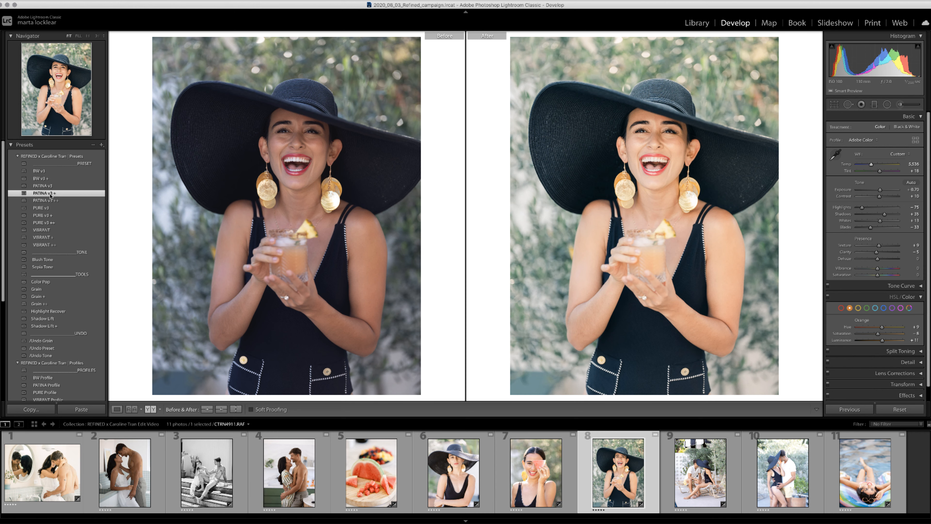
click(49, 201)
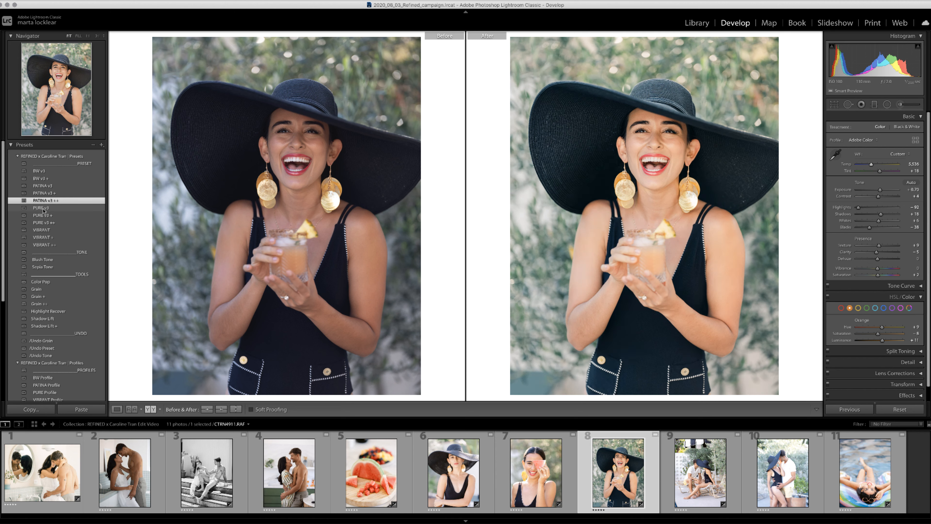
Try the PURE v3, PURE v3 + and PURE v3 ++ presets on the laughing woman's photo
click(46, 209)
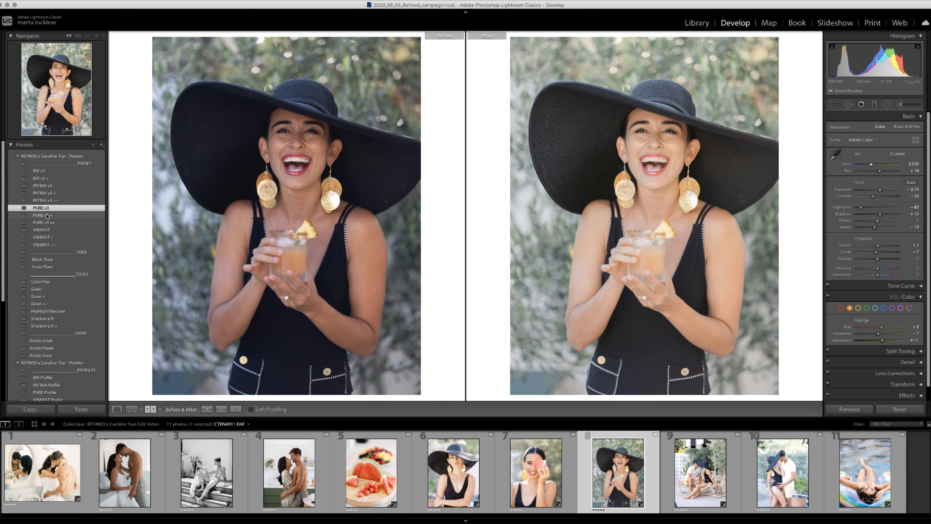
click(47, 215)
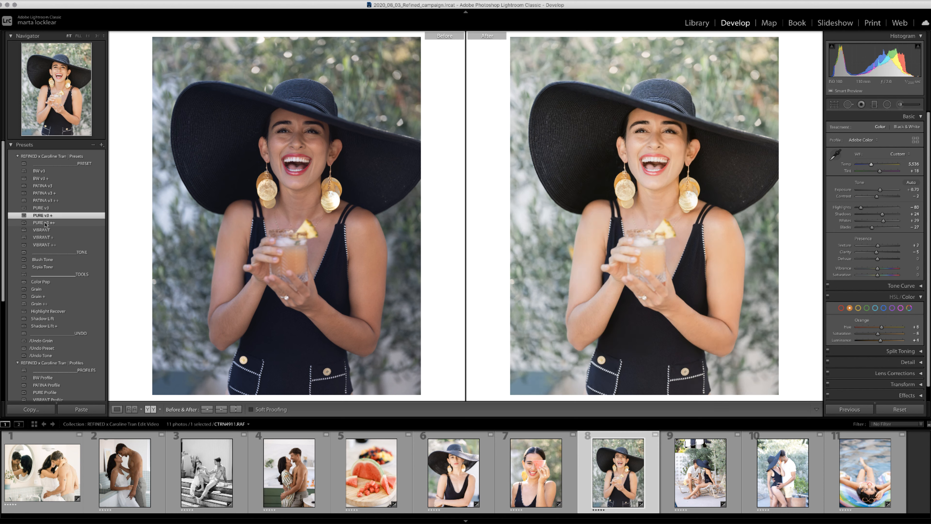
click(45, 223)
Compare the VIBRANT presets on the laughing woman's photo and settle on VIBRANT +, with exposure +0.40 and temperature 5,452
click(50, 230)
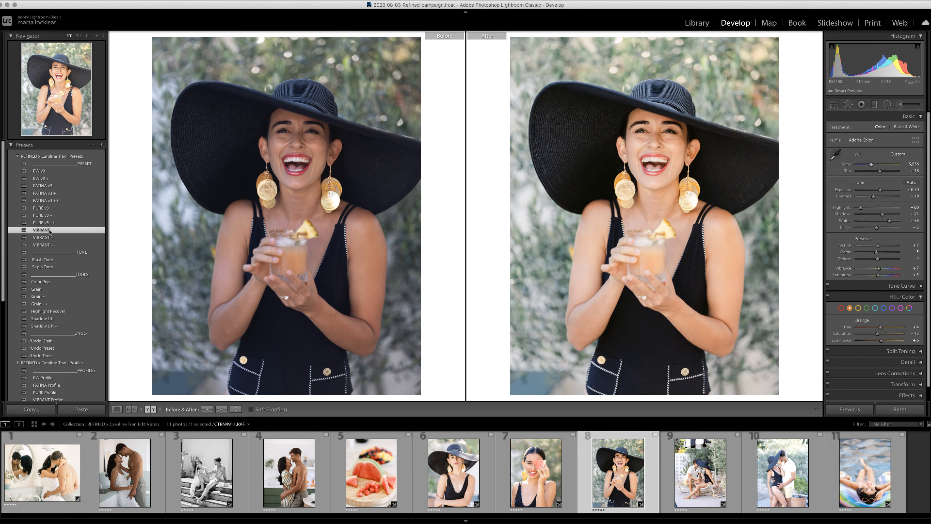
click(50, 238)
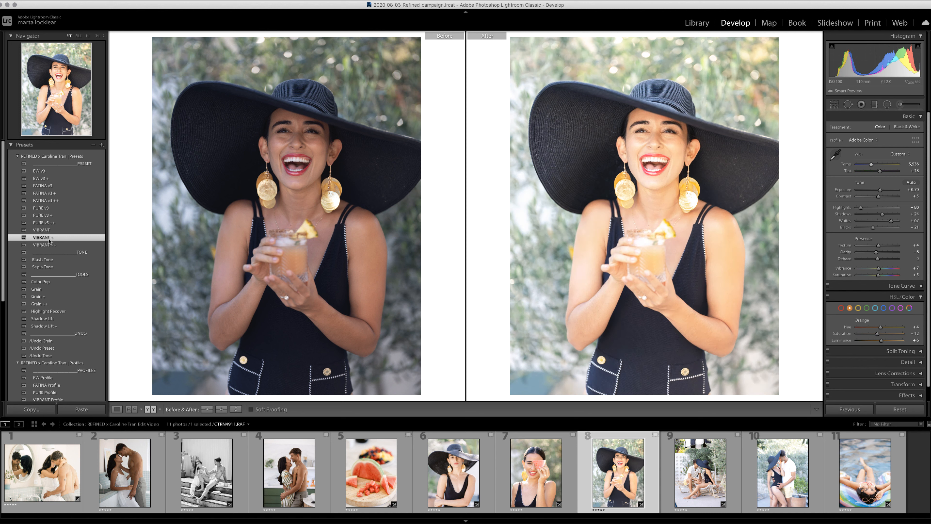
click(50, 245)
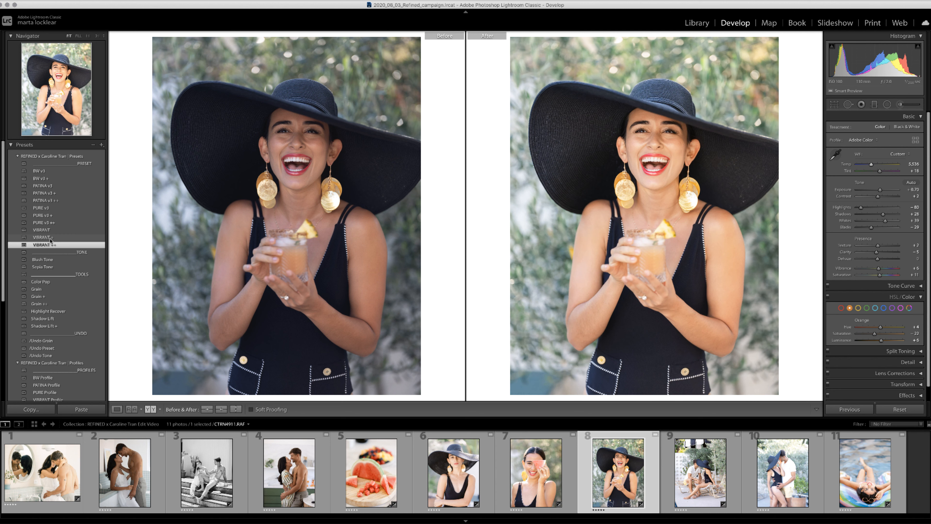
click(50, 238)
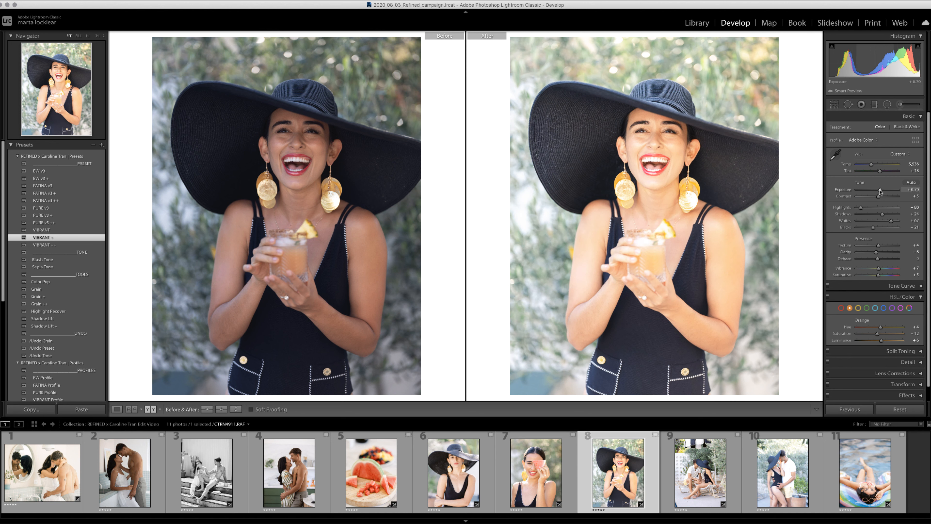
mouse_move(881, 191)
mouse_down()
mouse_move(872, 167)
mouse_move(879, 195)
mouse_up()
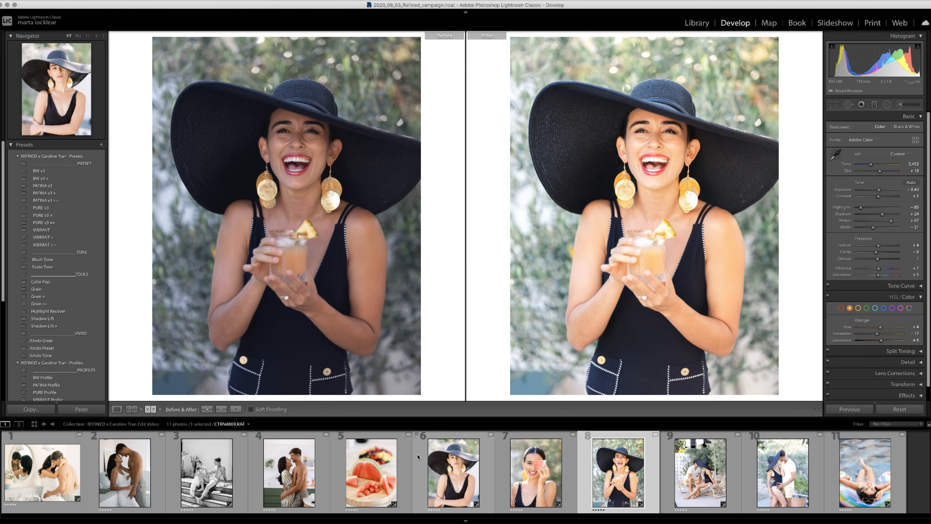
Reset the edits on the folded-arms portrait of the woman in the black hat and apply the PATINA Profile
click(427, 477)
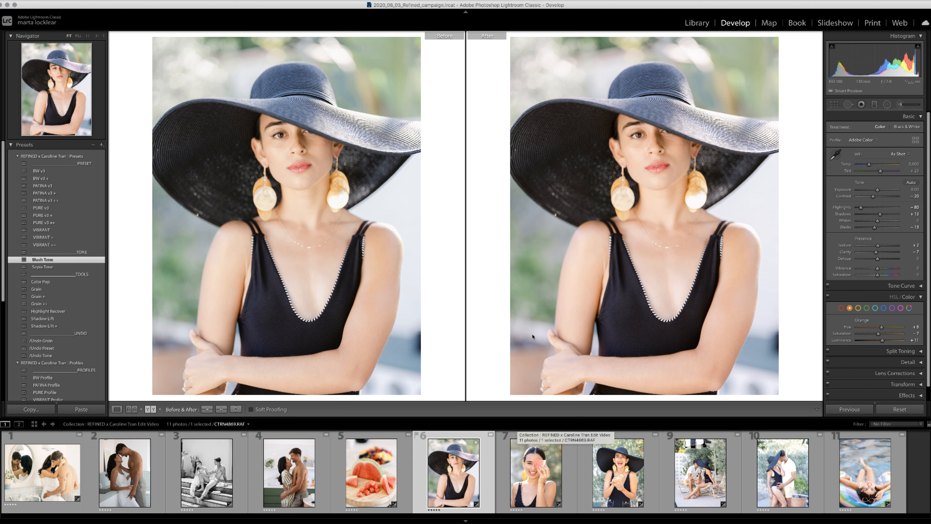
click(534, 488)
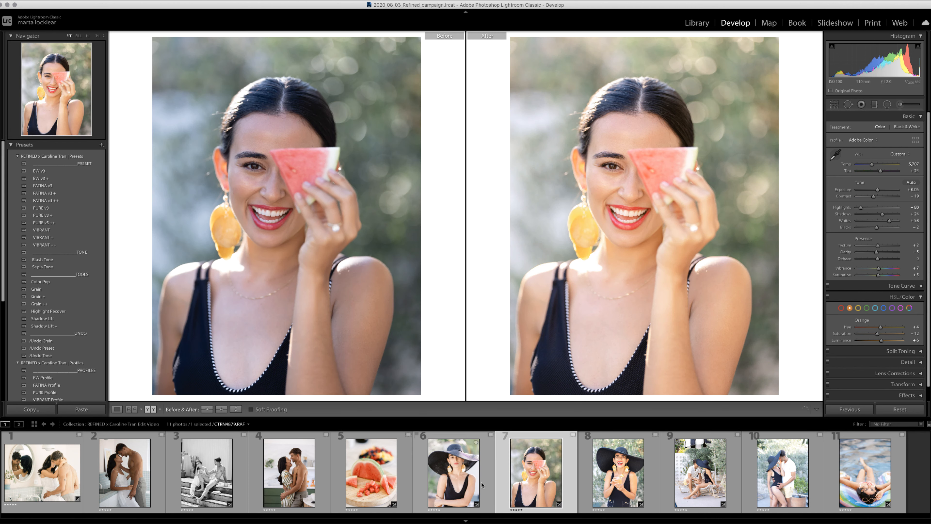
click(475, 486)
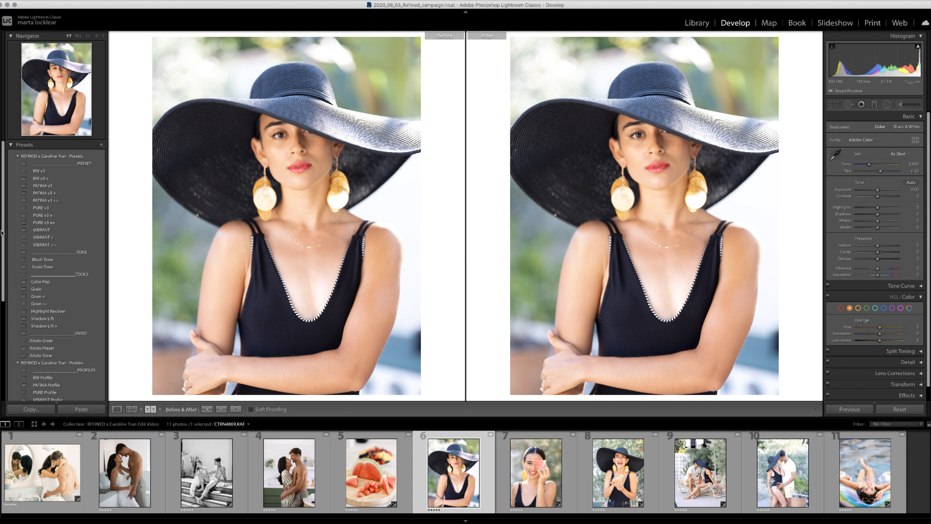
scroll(59, 235, down, 10)
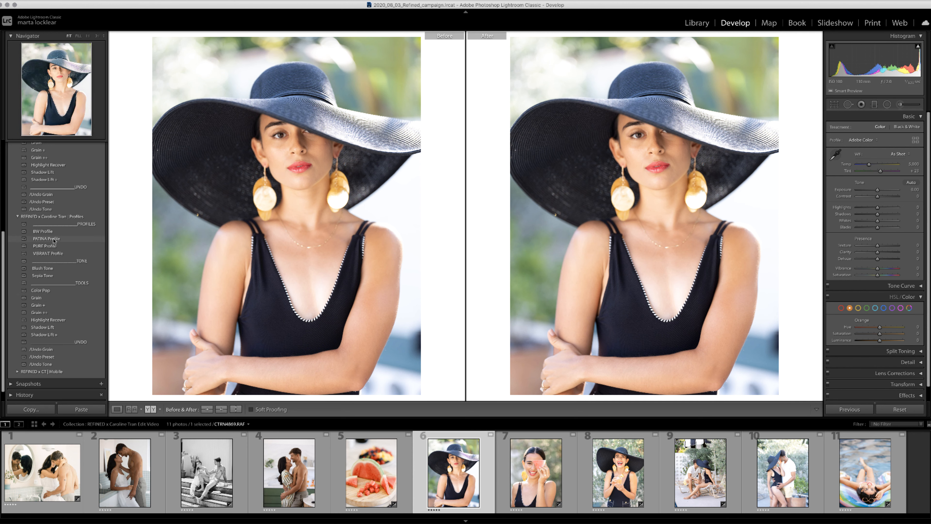
click(53, 240)
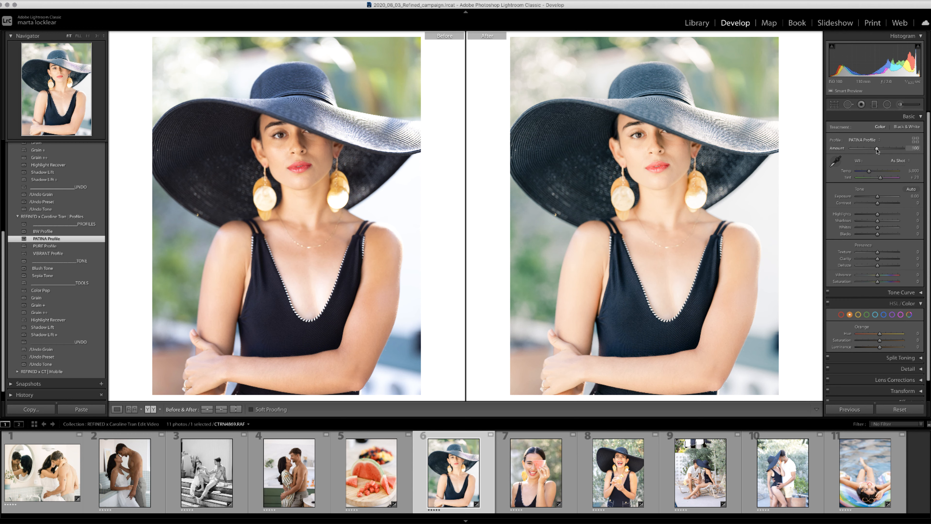
Set the PATINA Profile amount to 107, contrast to +3 and shadows to -11 on the folded-arms portrait, with exposure at 0.00
mouse_move(876, 150)
mouse_down()
mouse_move(863, 154)
mouse_move(891, 154)
mouse_move(878, 154)
mouse_up()
mouse_move(878, 221)
mouse_down()
mouse_move(873, 196)
mouse_move(882, 205)
mouse_move(870, 205)
mouse_up()
double_click(877, 196)
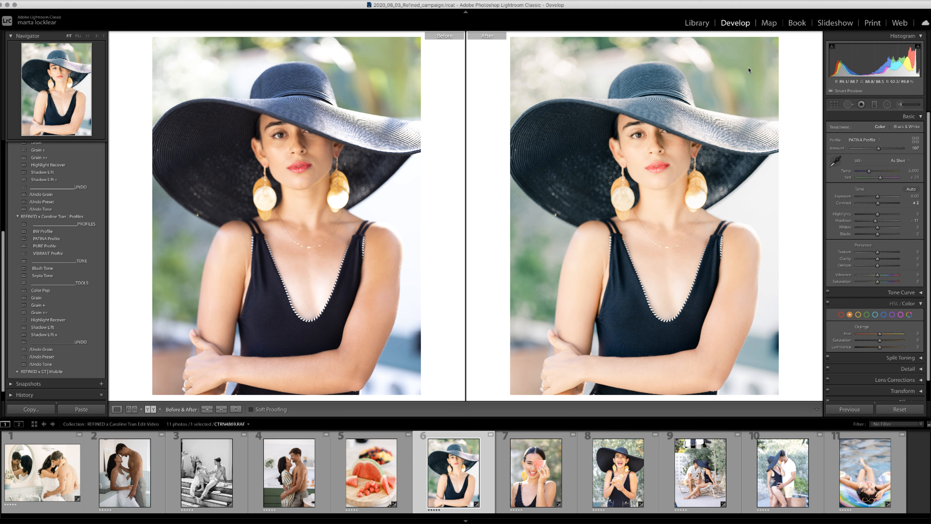
click(752, 2)
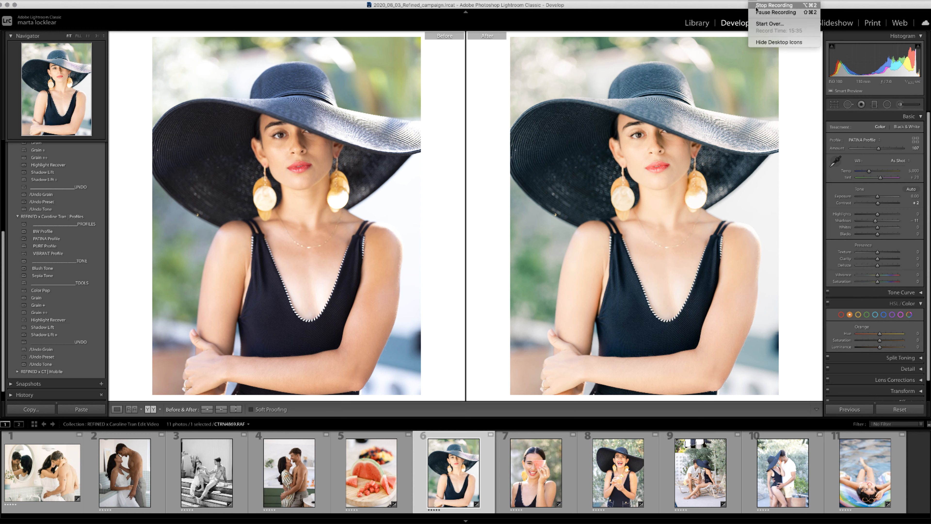